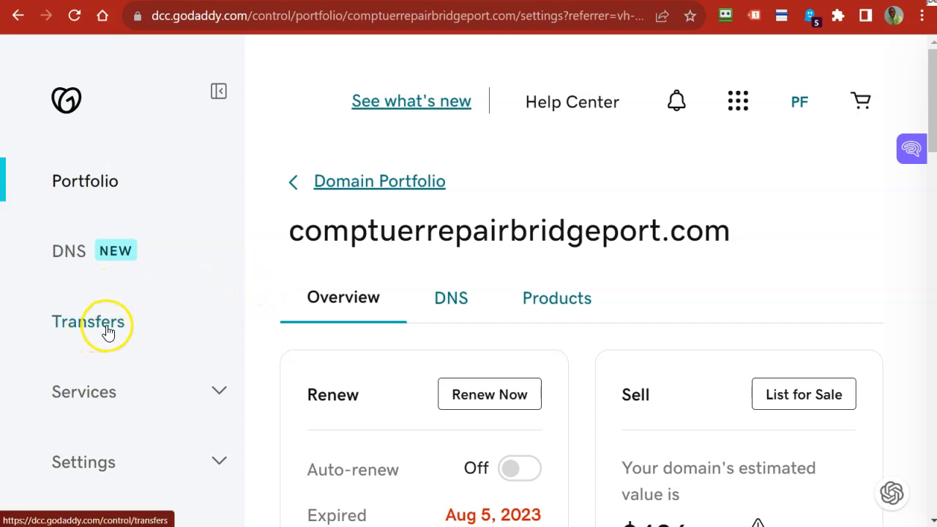
# Turn off the domain lock for comptuerrepairbridgeport.com and confirm unlocking the domain
pyautogui.scroll(-8, 635, 273)
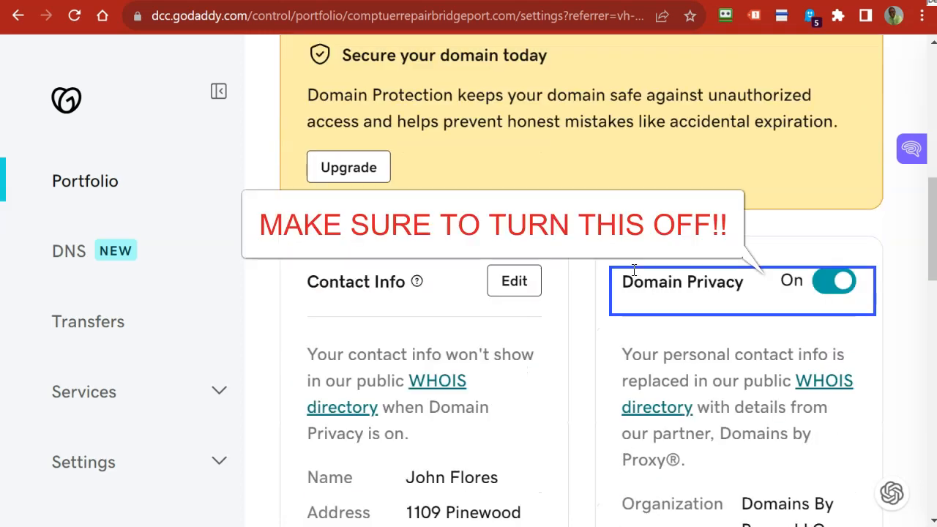
pyautogui.scroll(-12, 622, 271)
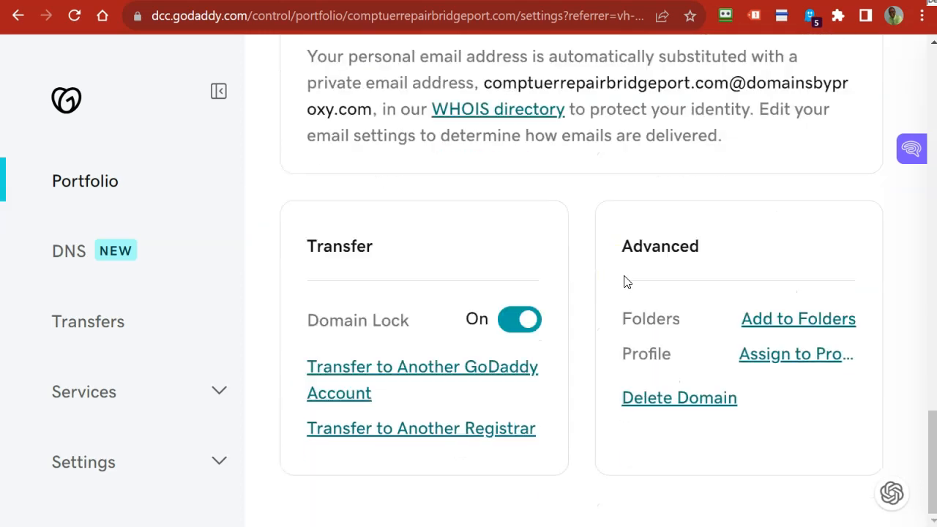
pyautogui.click(518, 322)
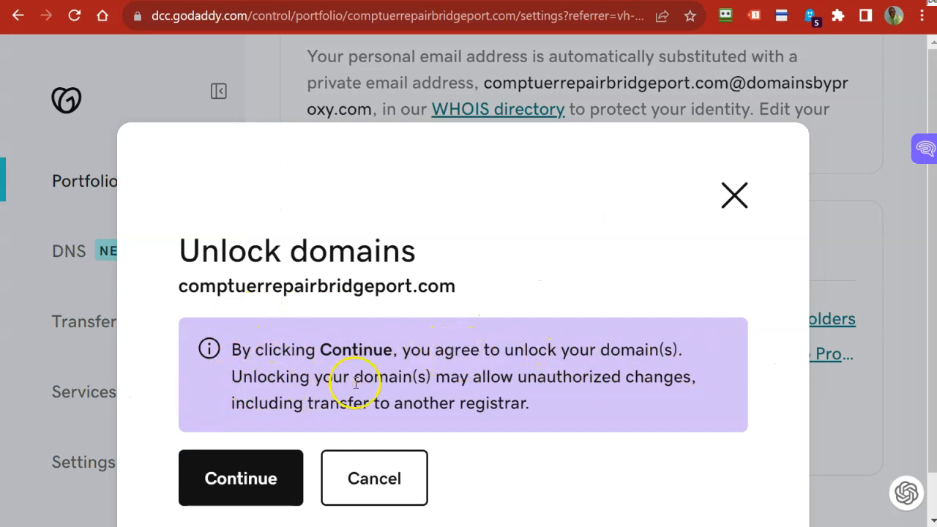
pyautogui.click(255, 496)
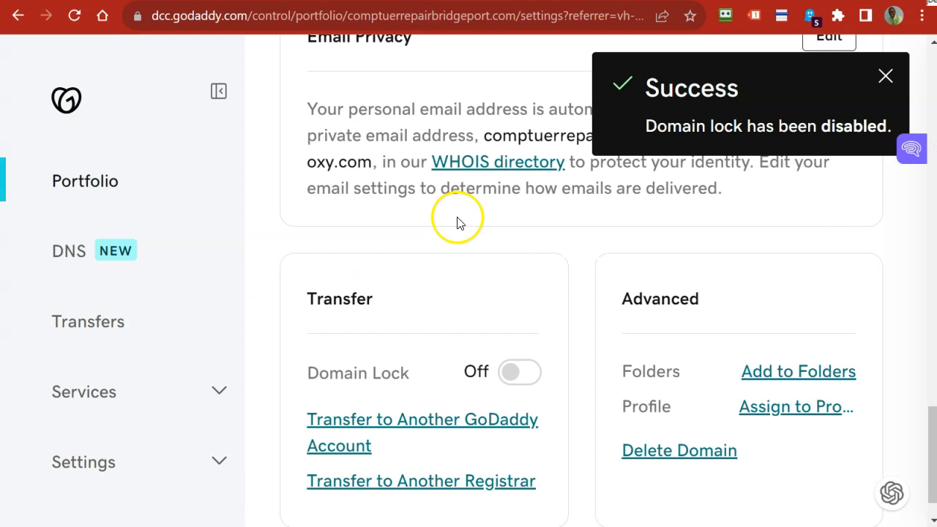
# Start transferring the domain to another registrar and continue past the transfer-out checklist
pyautogui.scroll(-1, 554, 332)
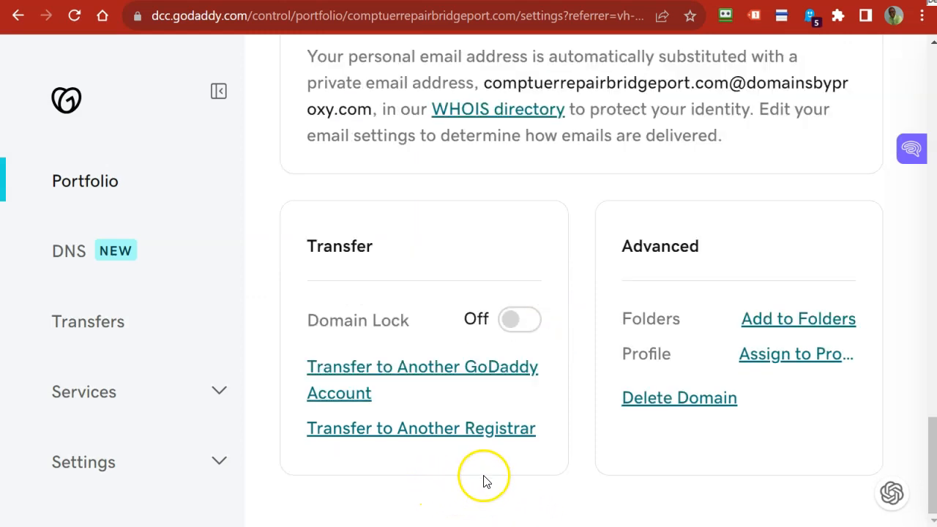
pyautogui.click(412, 432)
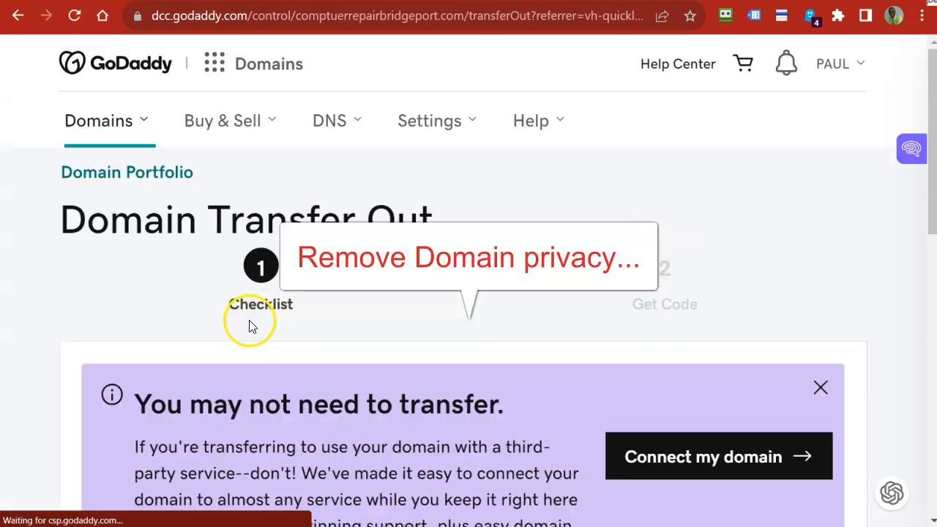
pyautogui.scroll(-10, 203, 403)
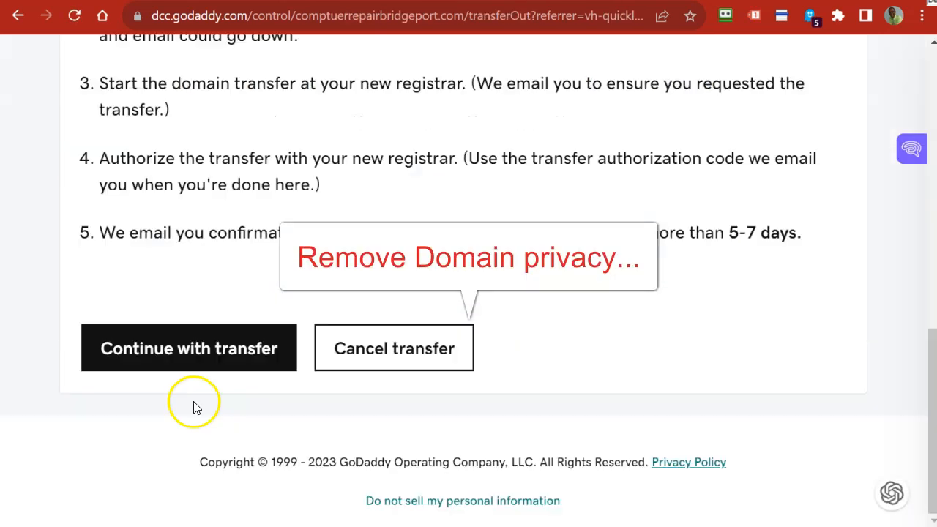
pyautogui.scroll(1, 210, 324)
pyautogui.scroll(-1, 232, 286)
pyautogui.click(210, 331)
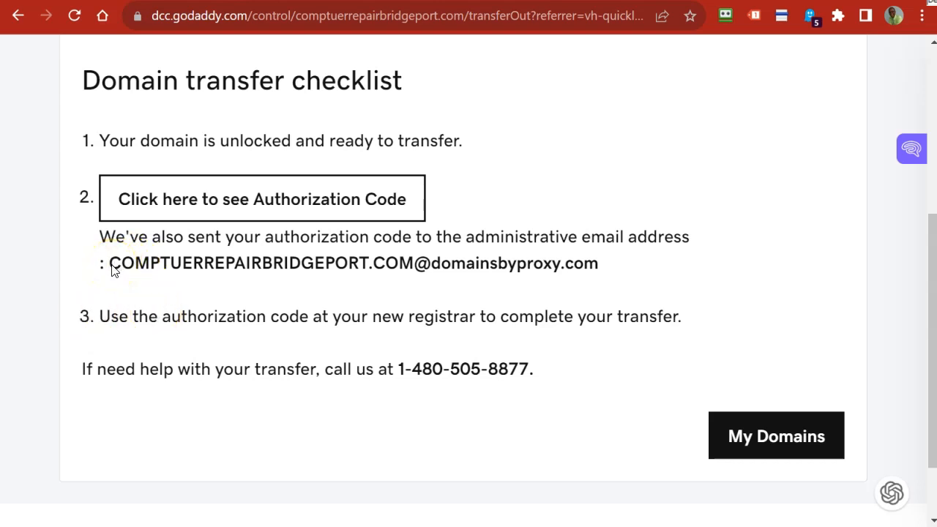
# Copy the administrative email address given beneath the authorization code option in the domain transfer checklist
pyautogui.moveTo(203, 271); pyautogui.dragTo(595, 270)
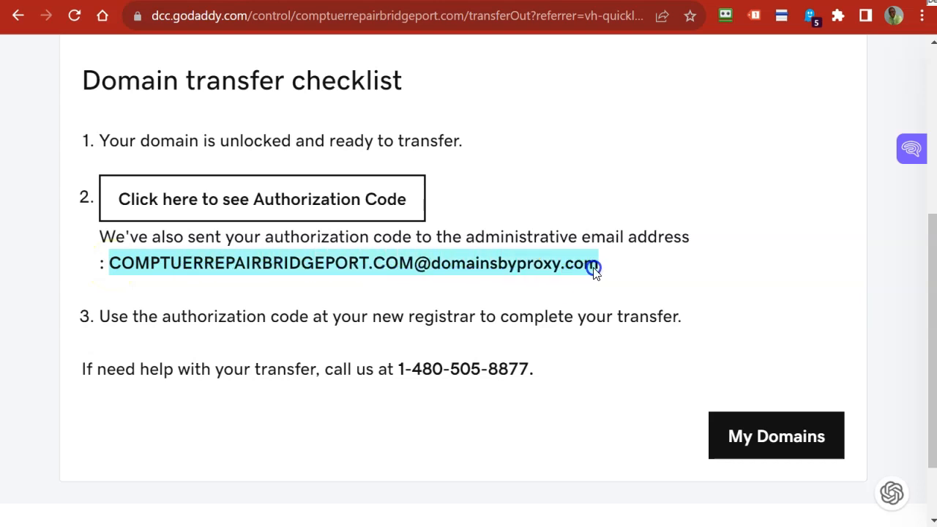
pyautogui.rightClick(582, 272)
pyautogui.click(615, 278)
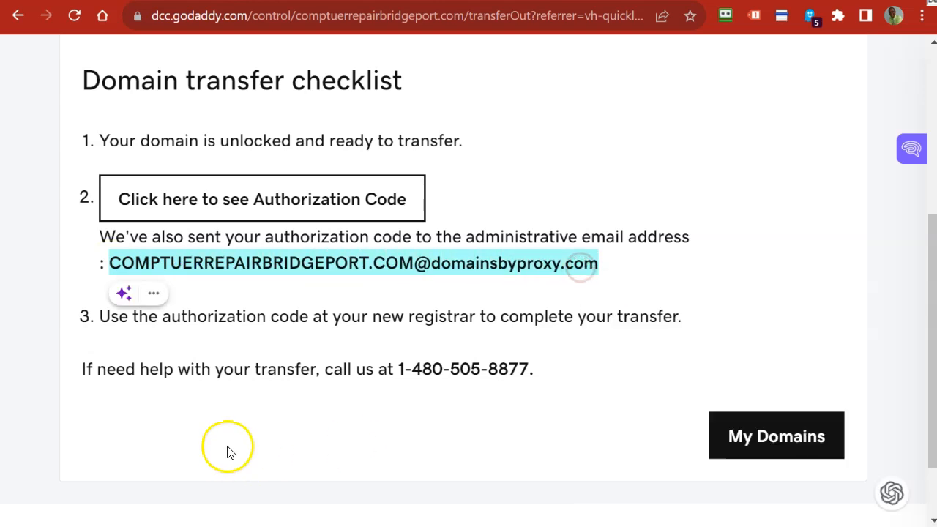
# Return to the domain portfolio and filter the domain list by Domain Privacy: Off
pyautogui.click(768, 449)
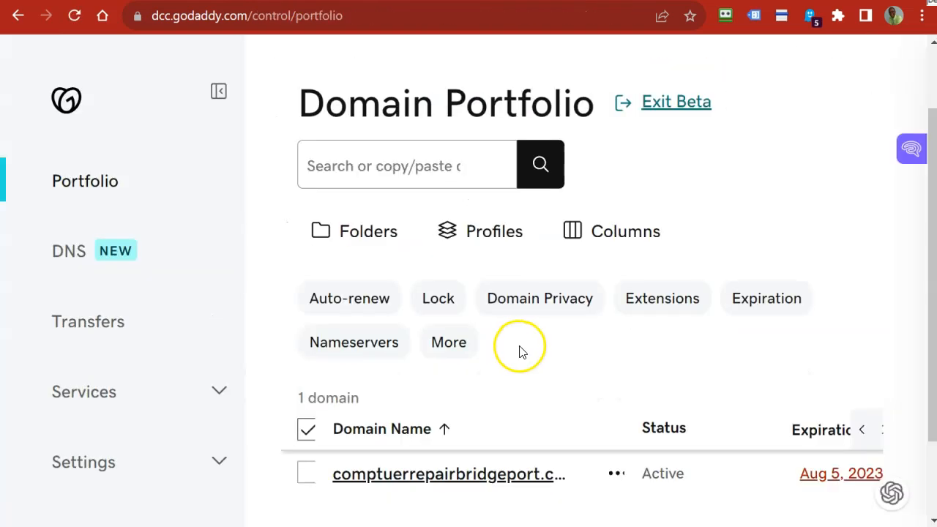
pyautogui.scroll(-1, 512, 344)
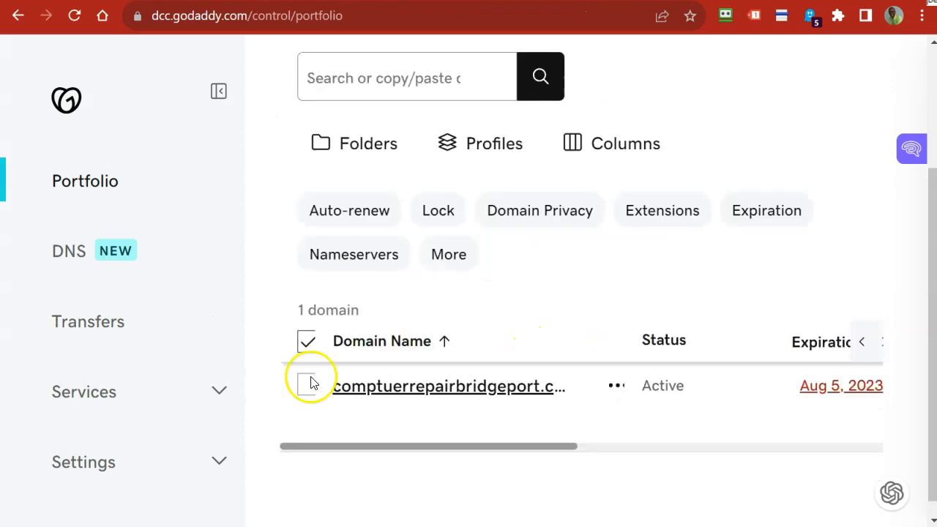
pyautogui.click(561, 211)
pyautogui.click(670, 493)
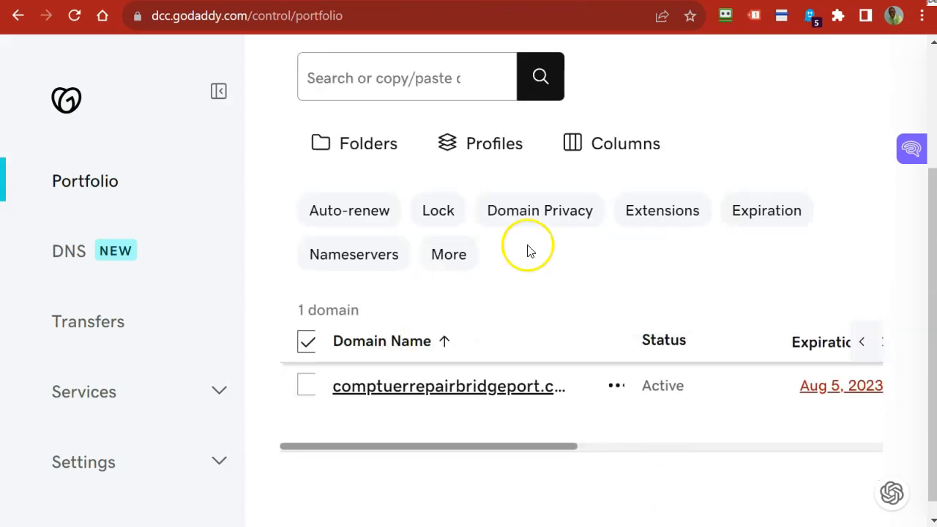
pyautogui.click(549, 217)
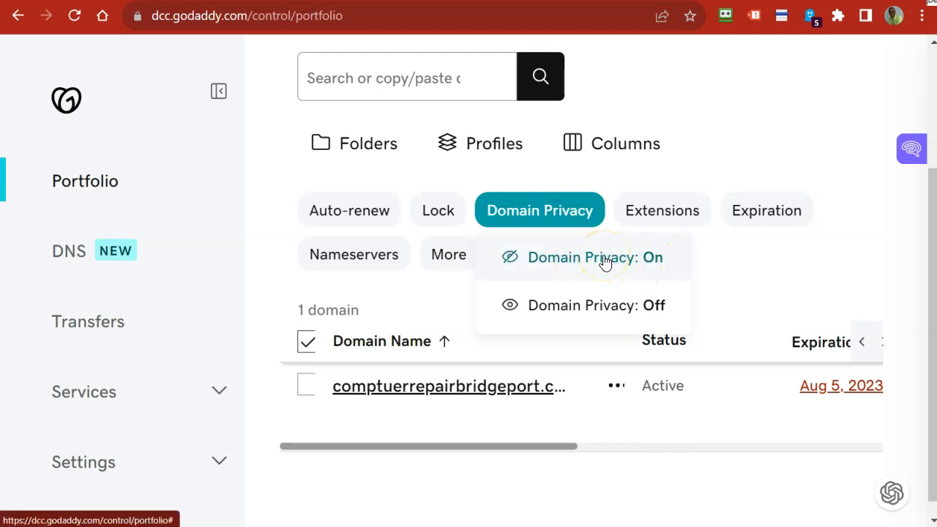
pyautogui.click(653, 307)
# Switch the domain privacy filter between On and Off, ending on Off, and check the listed domain's remaining columns
pyautogui.click(586, 216)
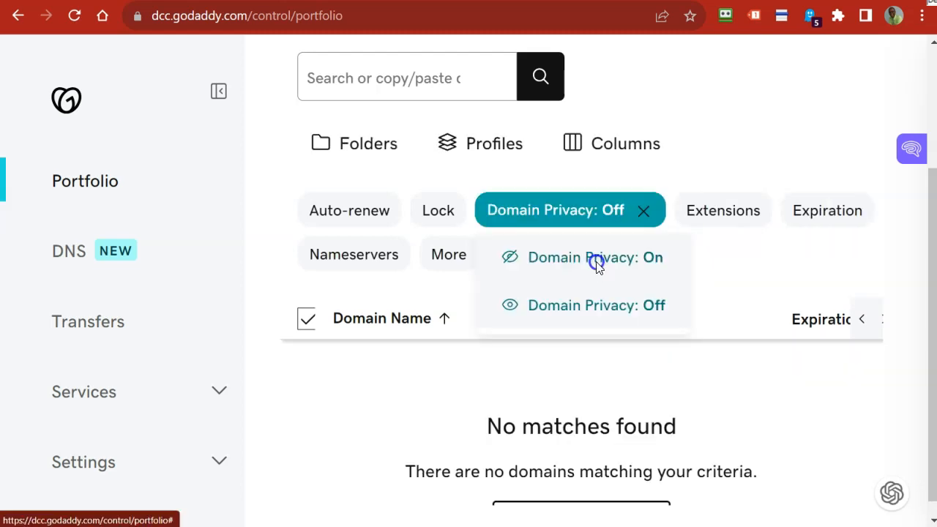
pyautogui.click(597, 261)
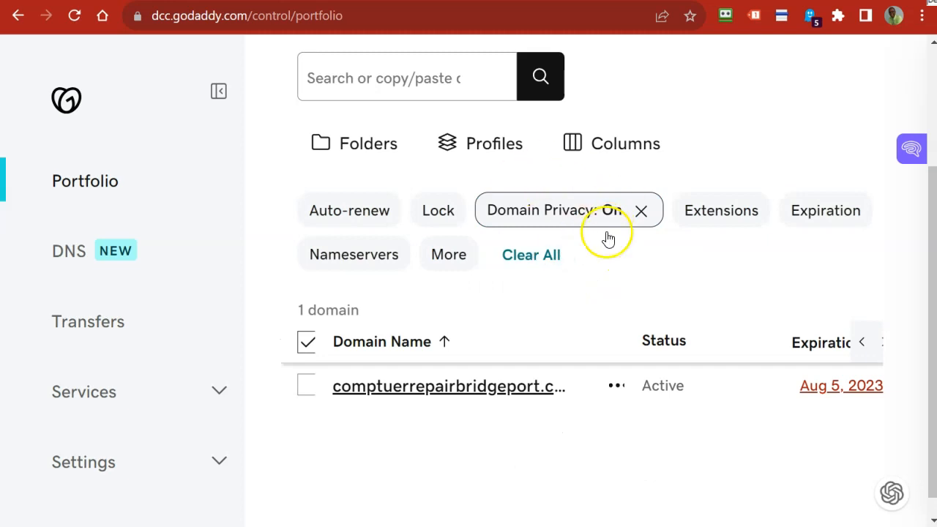
pyautogui.click(609, 210)
pyautogui.click(603, 254)
pyautogui.click(590, 211)
pyautogui.click(615, 260)
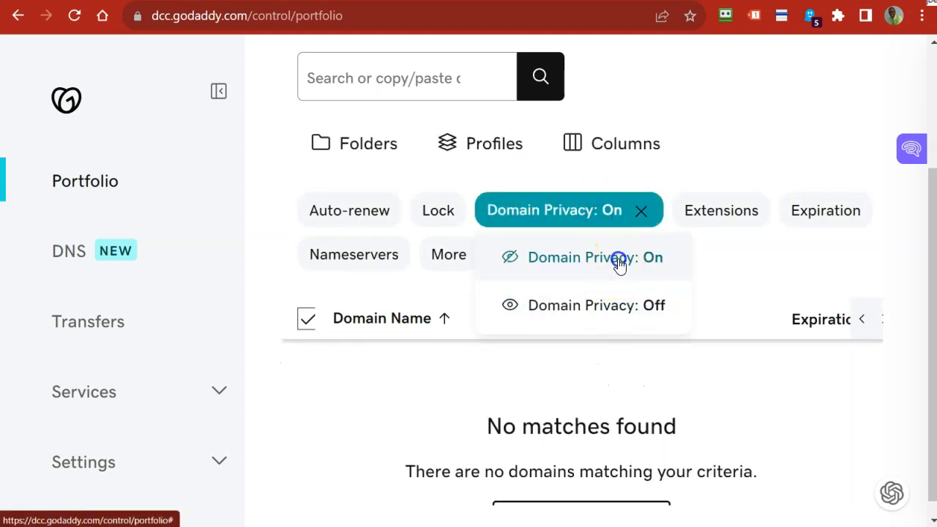
pyautogui.click(590, 218)
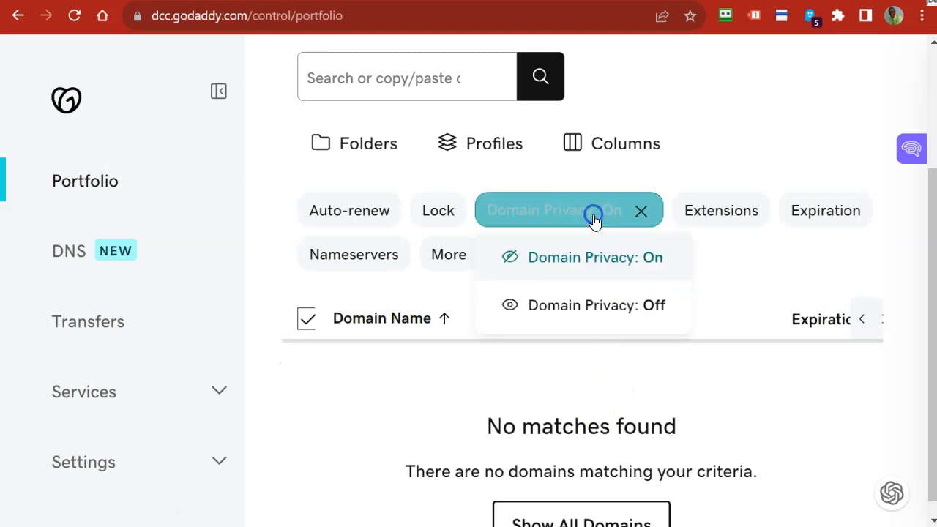
pyautogui.click(603, 306)
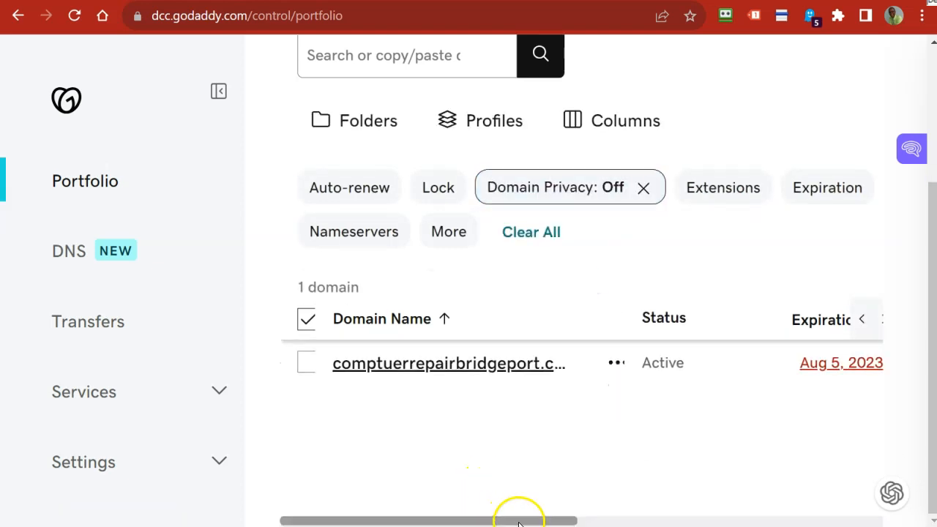
pyautogui.moveTo(519, 522); pyautogui.dragTo(621, 522)
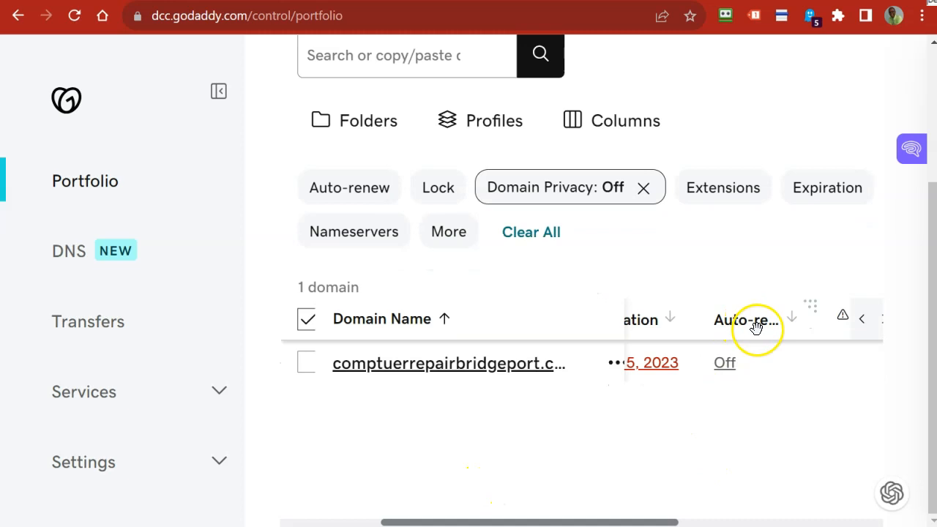
pyautogui.moveTo(665, 521); pyautogui.dragTo(496, 506)
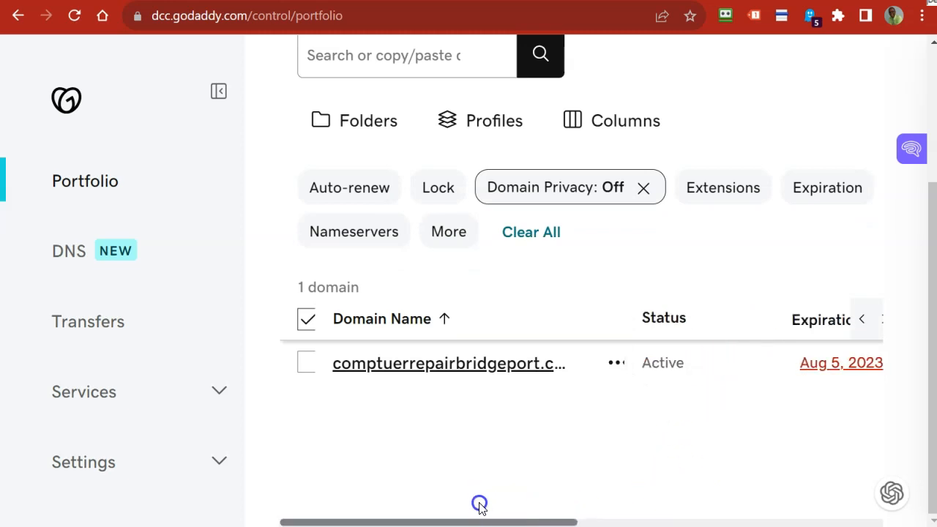
pyautogui.click(615, 364)
pyautogui.click(615, 369)
pyautogui.click(618, 372)
pyautogui.scroll(-3, 787, 220)
pyautogui.scroll(-2, 787, 219)
pyautogui.scroll(2, 858, 203)
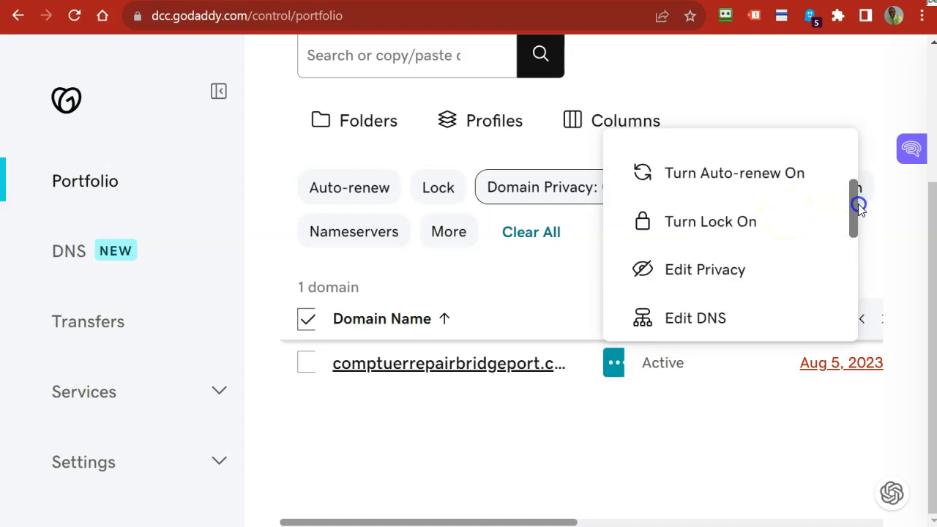
pyautogui.click(738, 272)
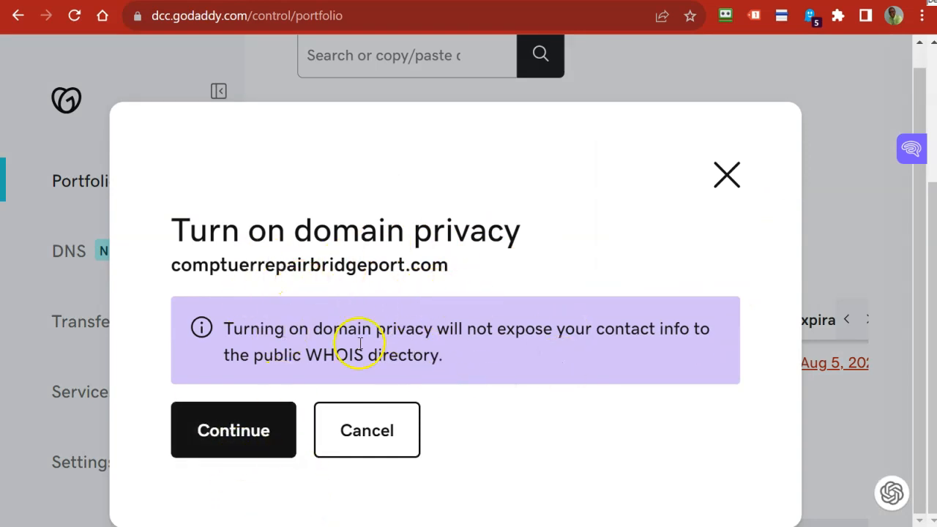
pyautogui.click(724, 183)
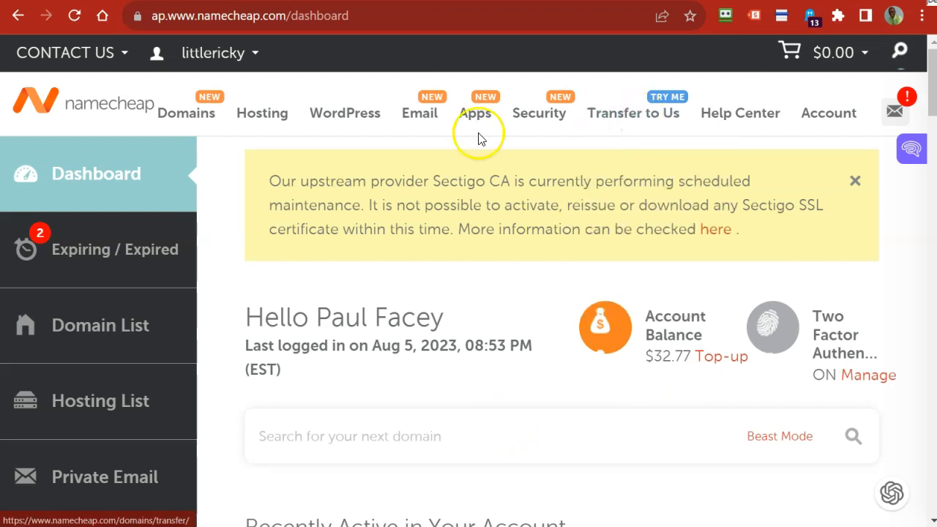
# Switch to Namecheap and open its page for transferring domains in
pyautogui.moveTo(473, 118)
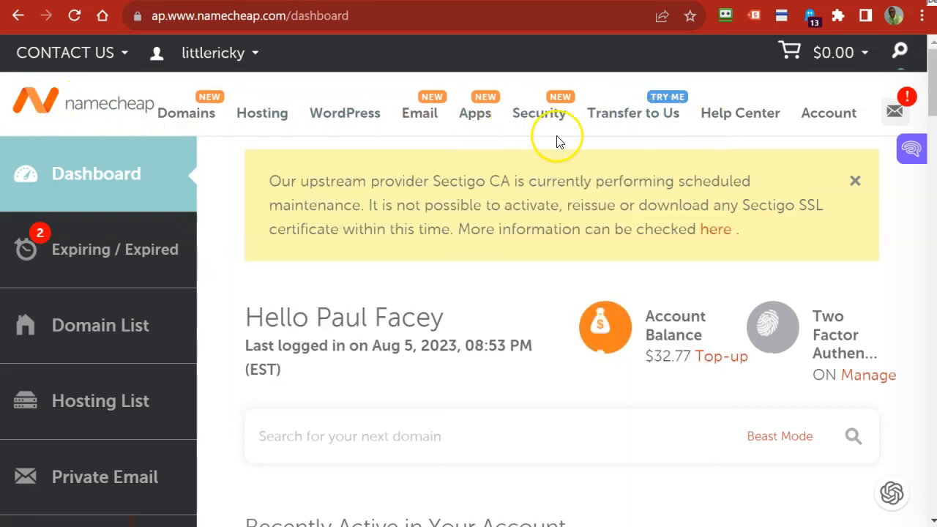
pyautogui.moveTo(663, 122)
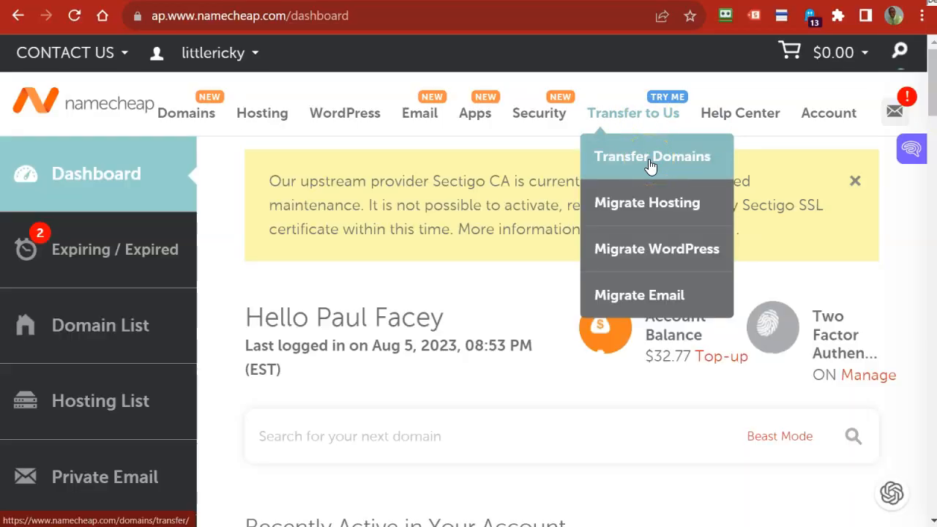
pyautogui.click(650, 166)
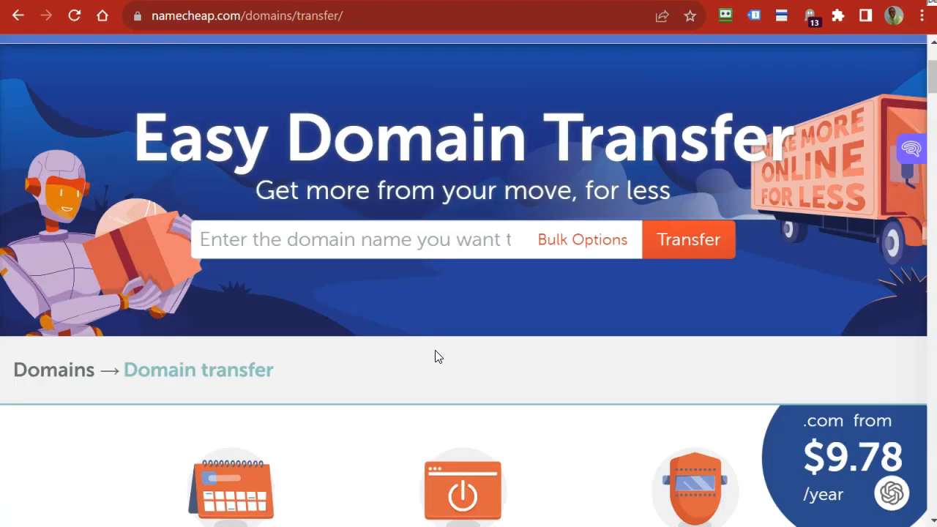
pyautogui.scroll(-4, 435, 356)
pyautogui.scroll(3, 451, 153)
# Paste the copied address as the domain to transfer, trim it to COMPTUERREPAIRBRIDGEPORT.COM, and submit it for transfer
pyautogui.click(450, 153)
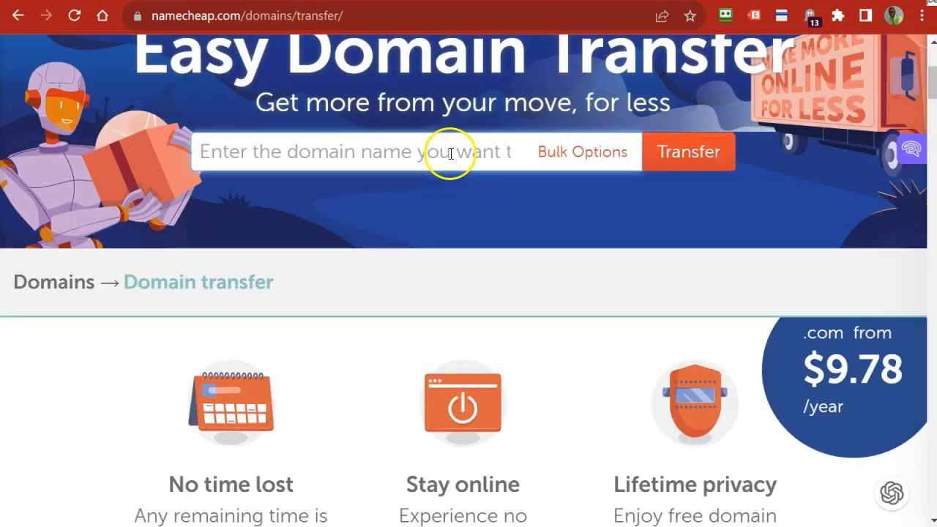
pyautogui.rightClick(385, 153)
pyautogui.click(412, 285)
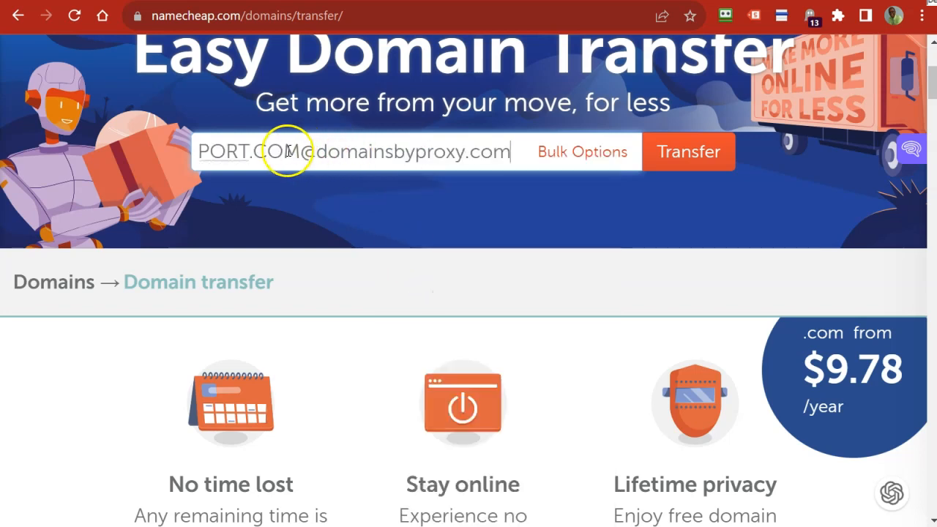
pyautogui.moveTo(302, 151); pyautogui.dragTo(506, 159)
pyautogui.press('BackSpace')
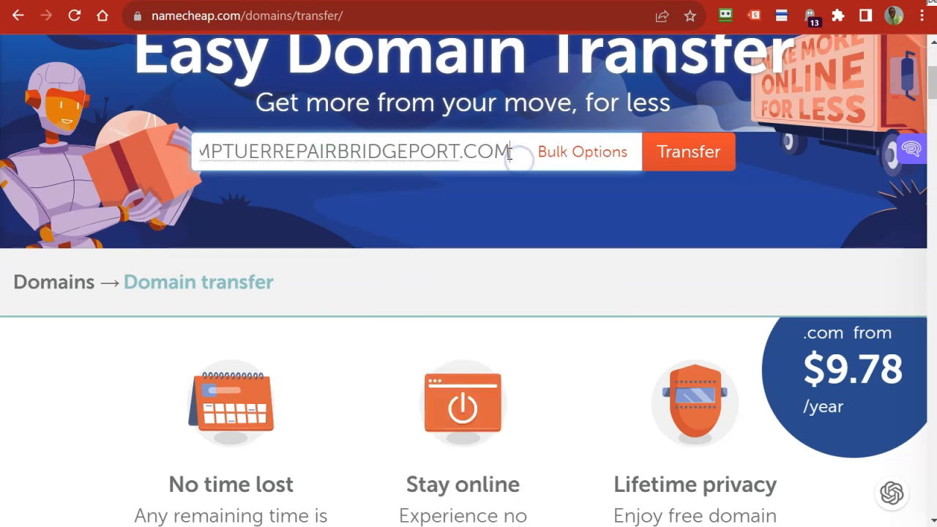
pyautogui.click(689, 159)
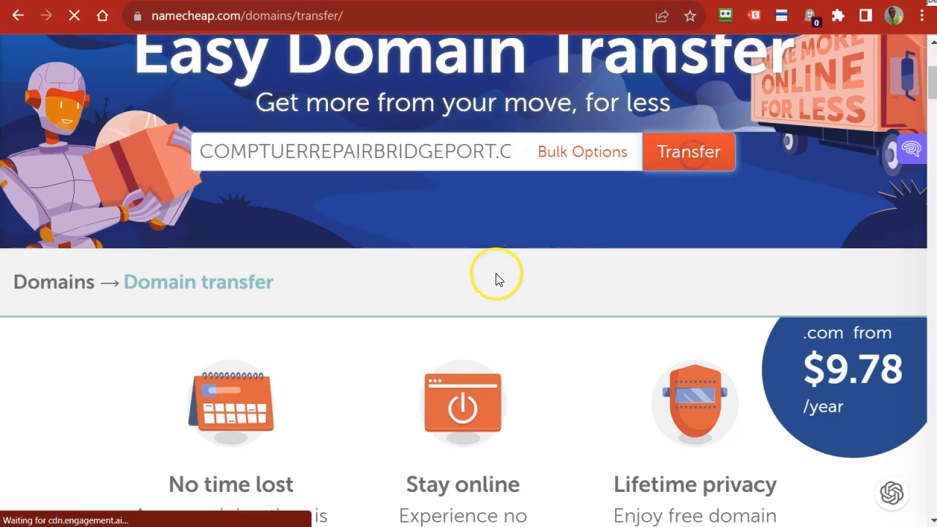
# Review Namecheap's transfer checklist for the domain, covering current registrar, registrar lock, contact information consent and authorization code
pyautogui.scroll(-3, 410, 381)
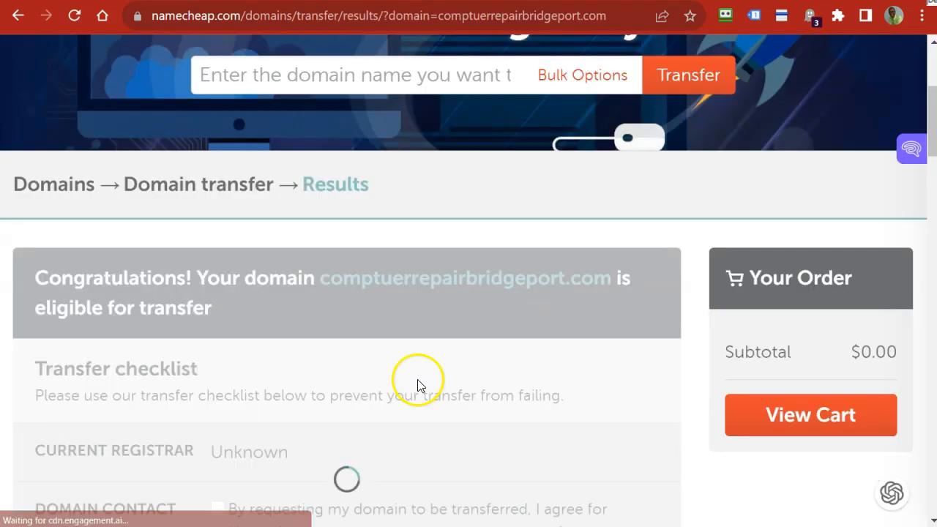
pyautogui.scroll(-1, 366, 393)
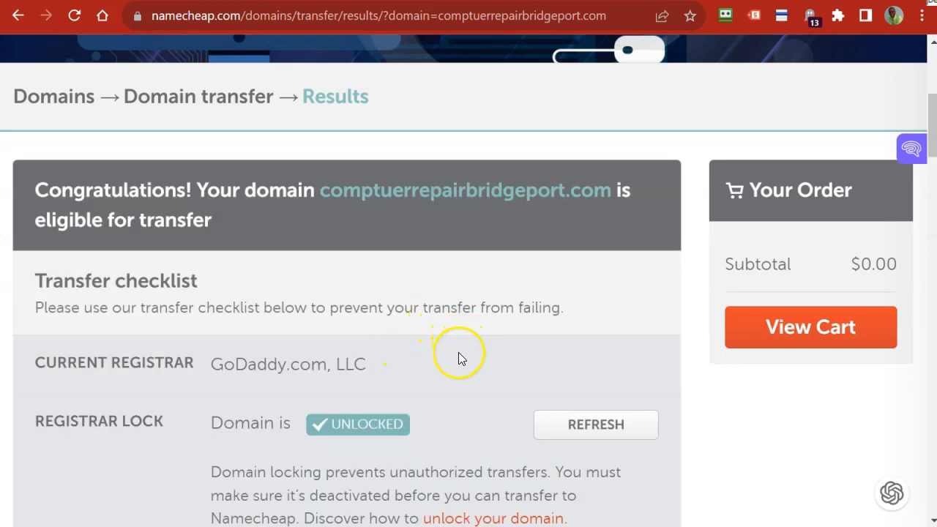
pyautogui.scroll(-1, 657, 333)
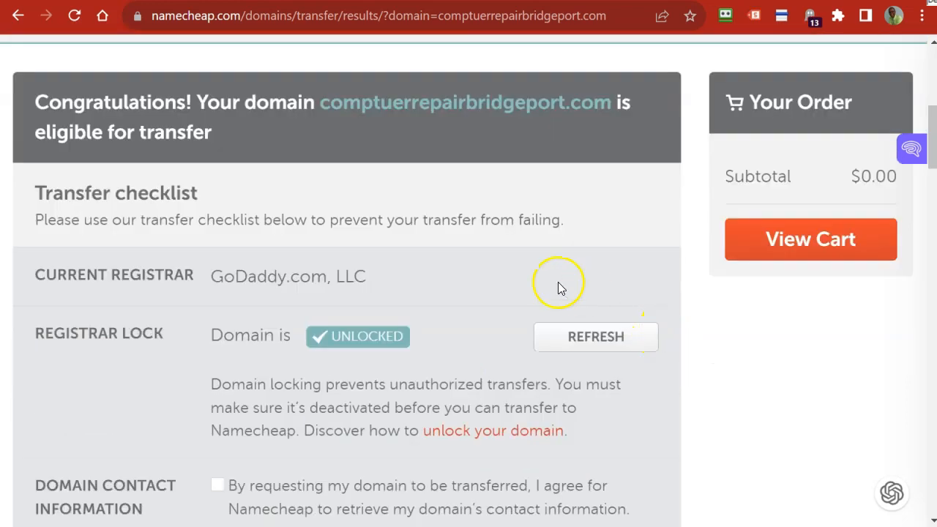
pyautogui.scroll(-1, 698, 253)
pyautogui.scroll(-2, 698, 254)
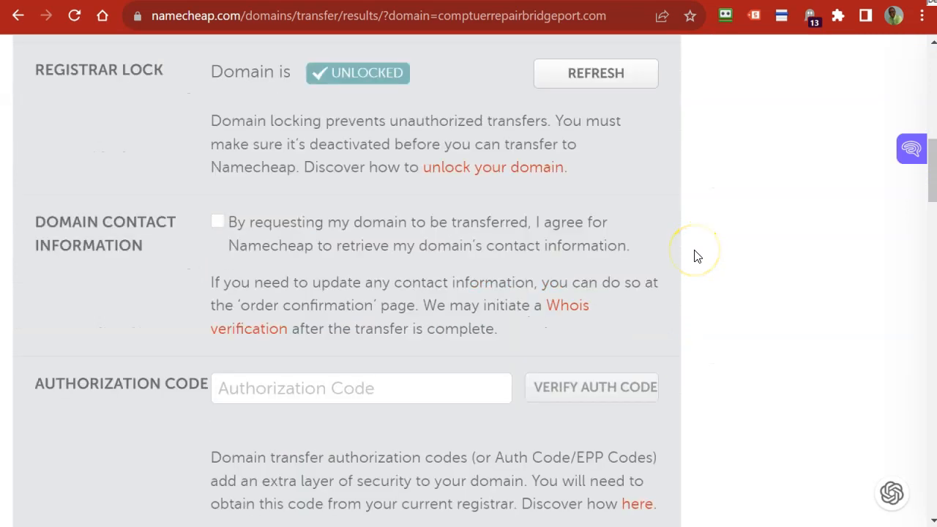
pyautogui.scroll(1, 698, 257)
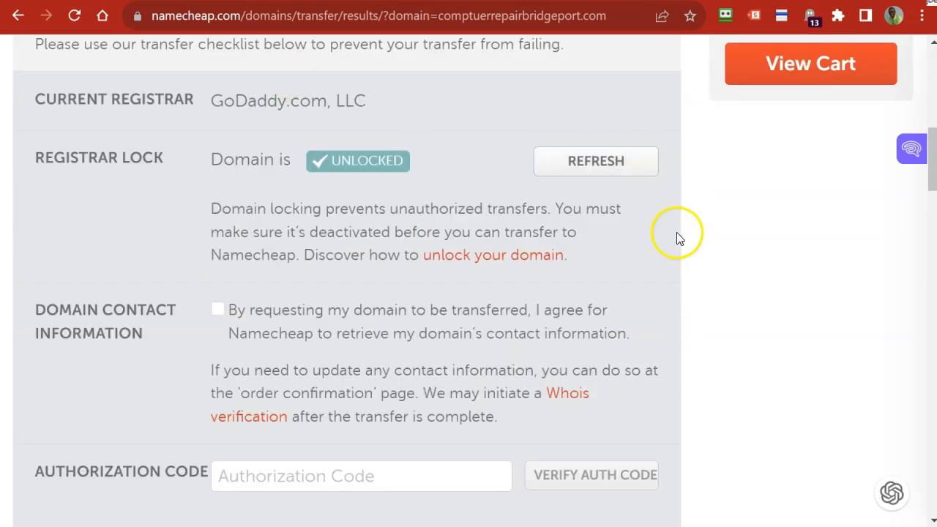
pyautogui.scroll(1, 141, 252)
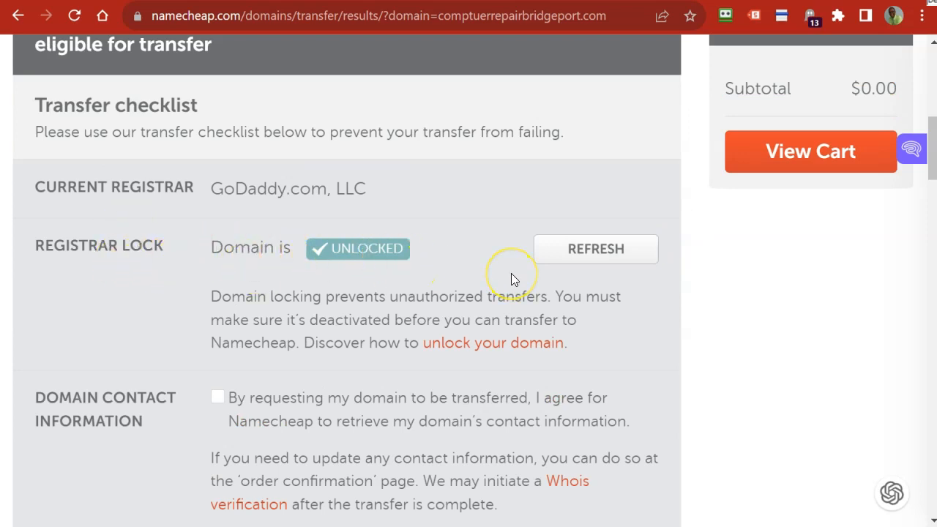
pyautogui.scroll(-3, 534, 335)
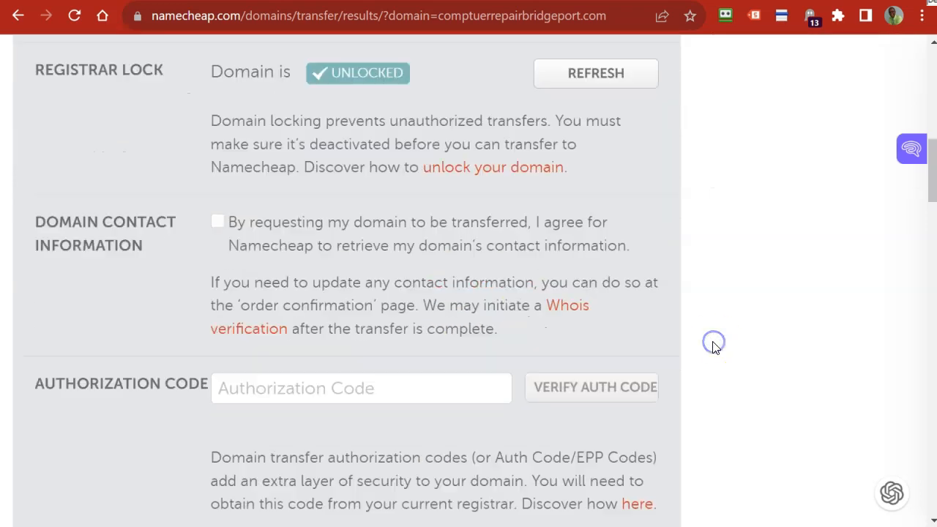
pyautogui.scroll(-5, 714, 348)
pyautogui.scroll(4, 713, 348)
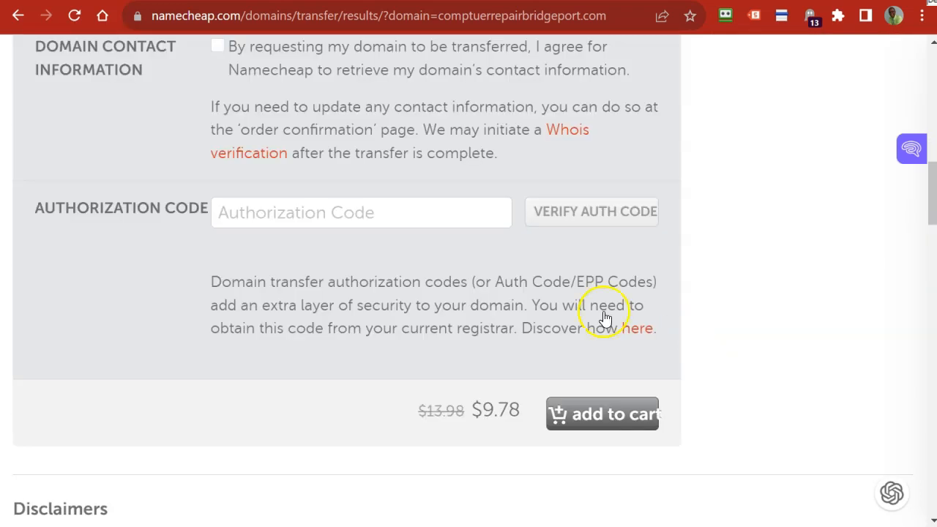
# Try to verify the copied domain privacy e-mail address as the authorization code
pyautogui.click(369, 212)
pyautogui.scroll(3, 715, 383)
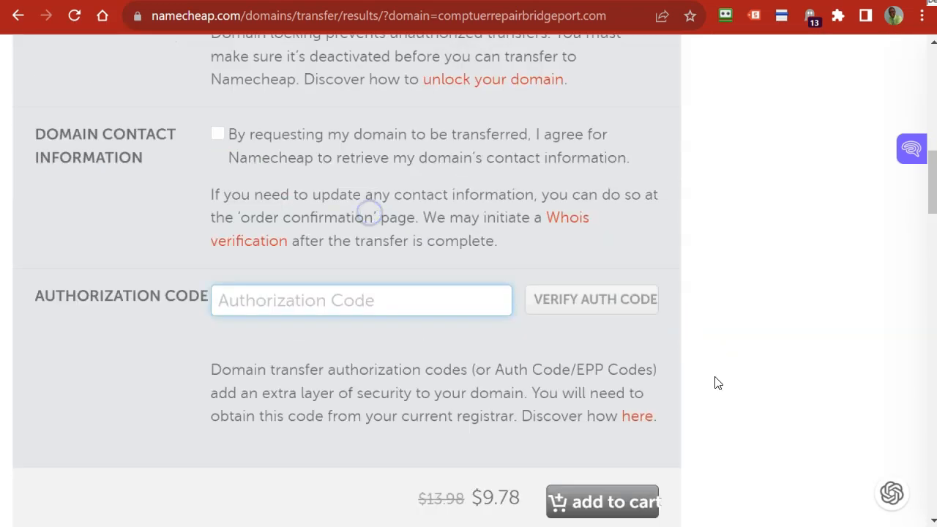
pyautogui.scroll(-2, 717, 383)
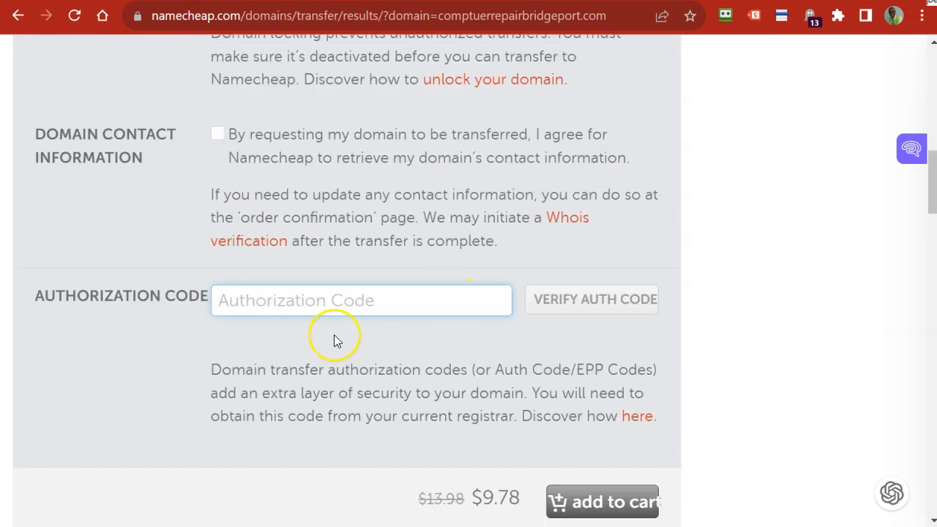
pyautogui.rightClick(332, 300)
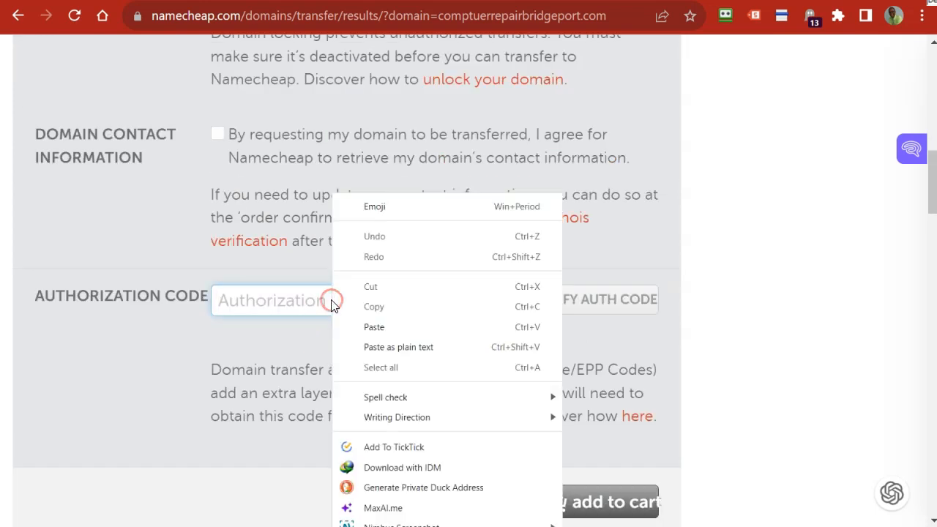
pyautogui.click(359, 327)
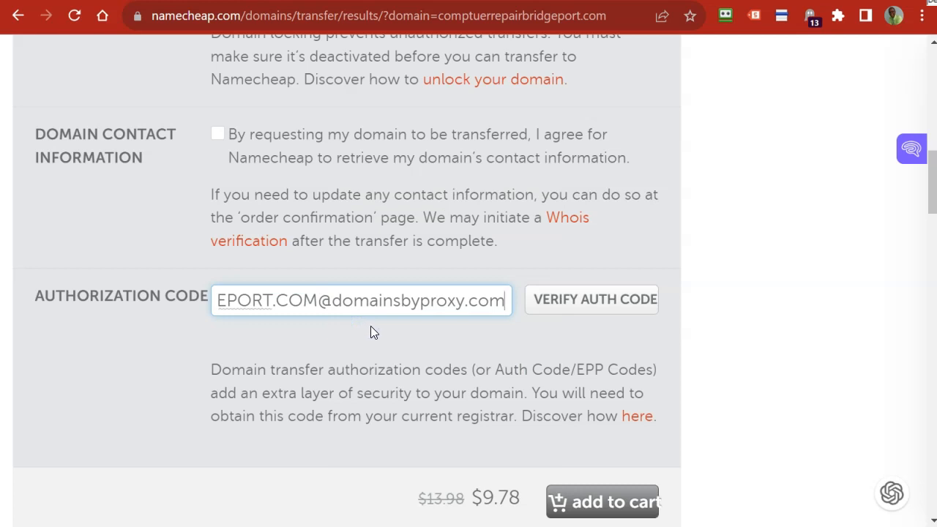
pyautogui.click(613, 306)
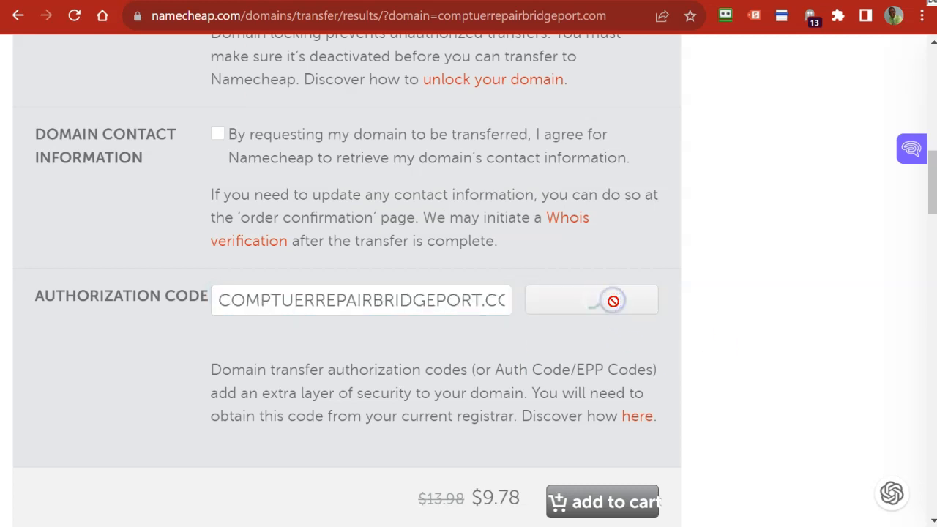
pyautogui.click(752, 368)
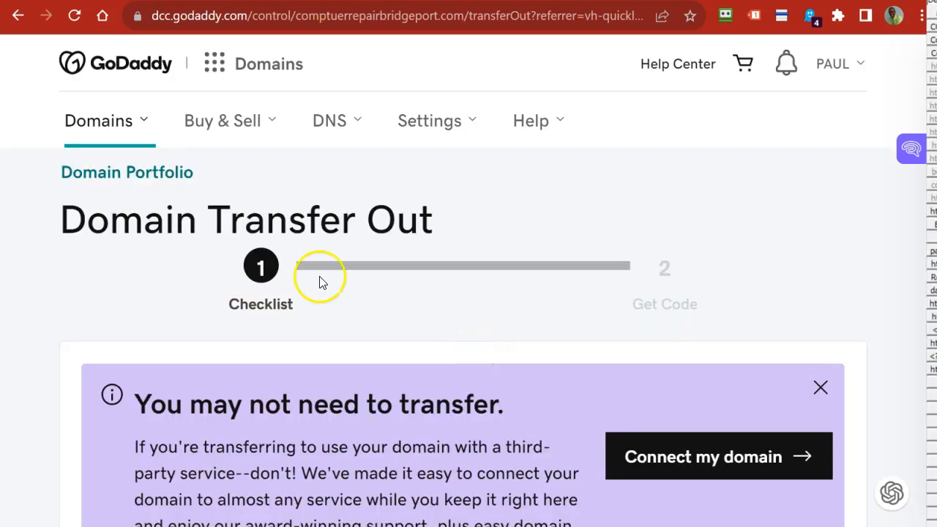
# Switch to GoDaddy, choose to transfer comptuerrepairbridgeport.com to another registrar, and continue with the transfer
pyautogui.scroll(-5, 402, 268)
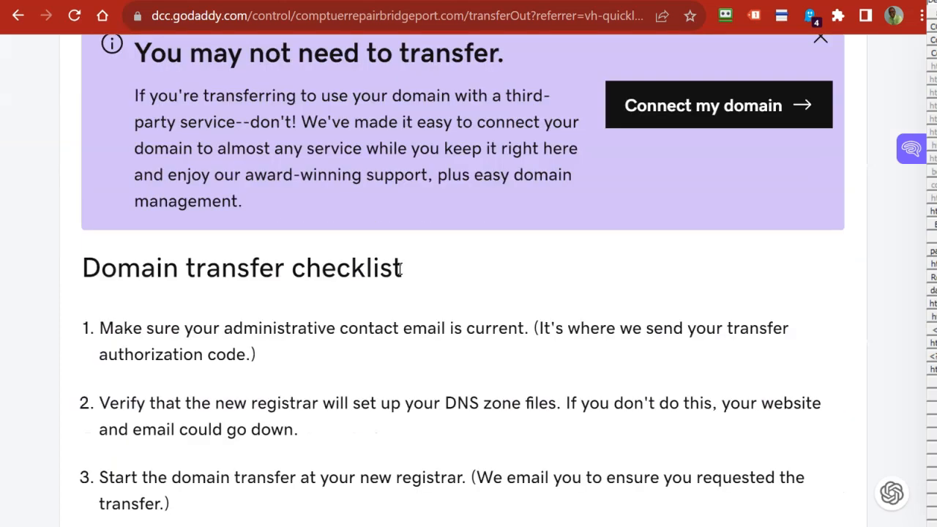
pyautogui.scroll(5, 402, 268)
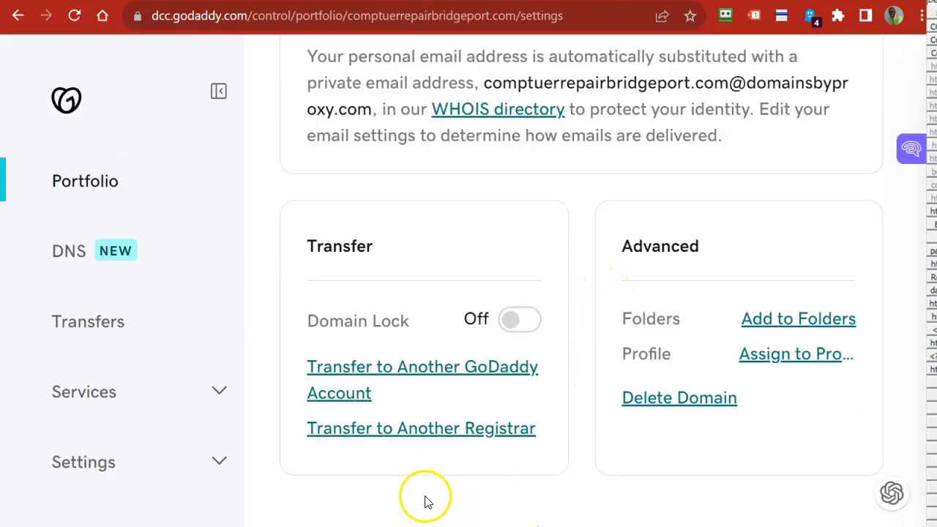
pyautogui.click(397, 432)
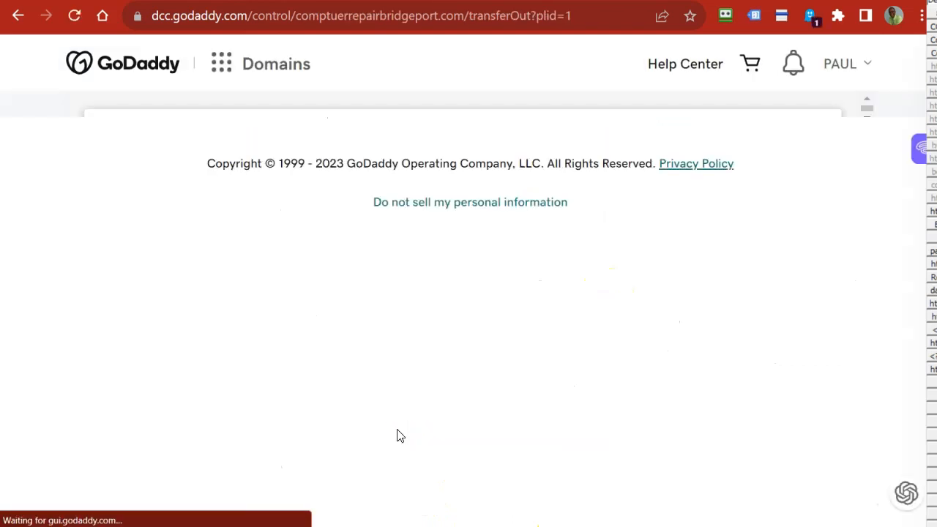
pyautogui.scroll(-9, 370, 213)
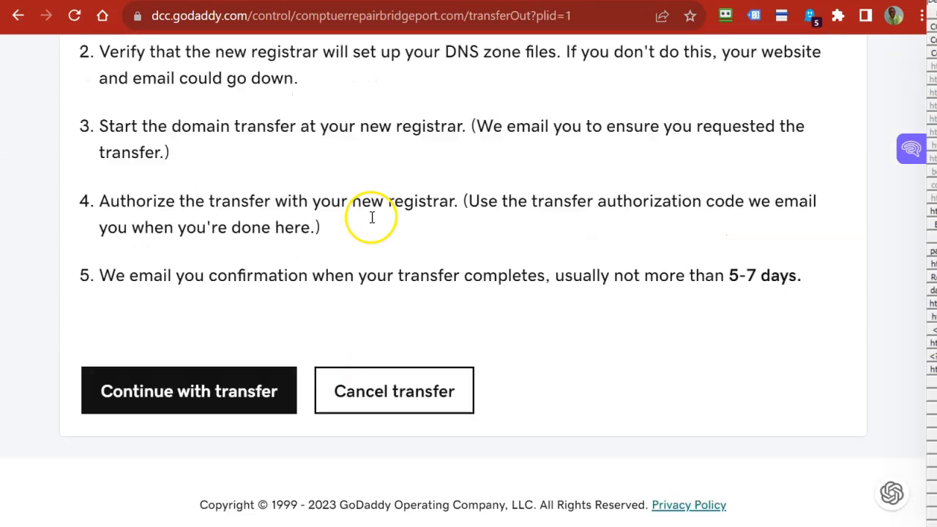
pyautogui.scroll(-1, 370, 224)
pyautogui.click(191, 357)
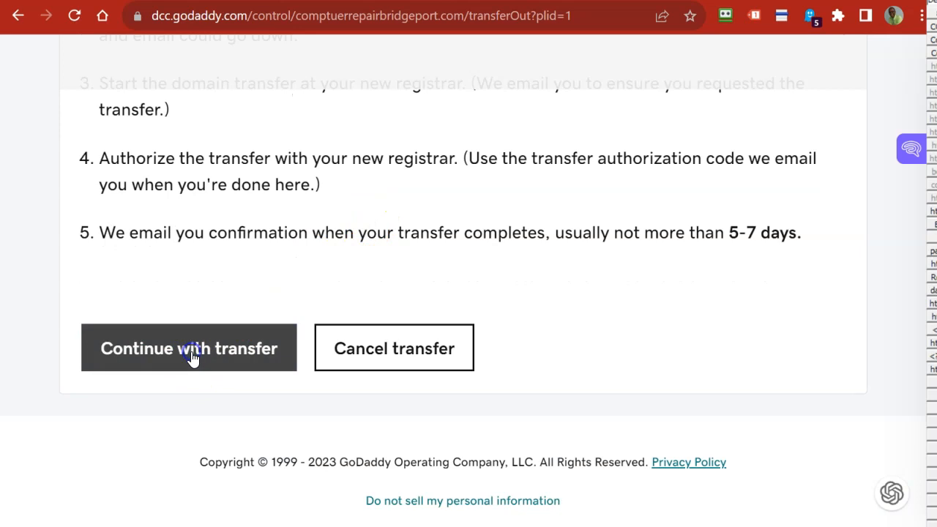
# Reveal the domain's authorization code on the transfer checklist and copy it to the clipboard
pyautogui.scroll(6, 257, 376)
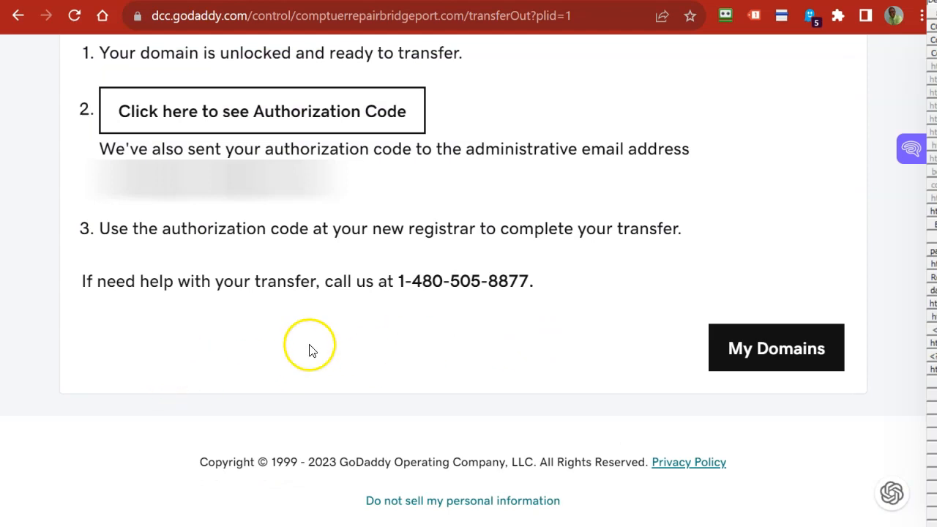
pyautogui.scroll(1, 309, 350)
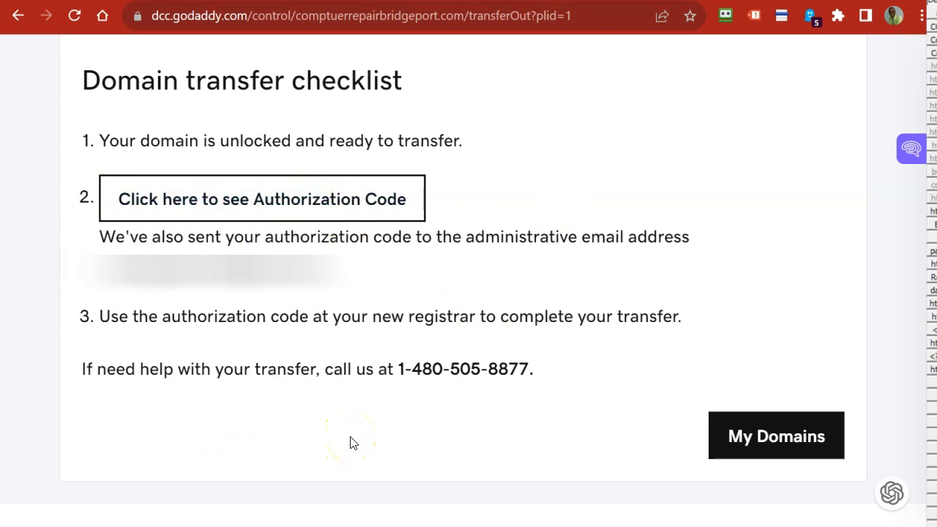
pyautogui.click(282, 203)
pyautogui.click(514, 208)
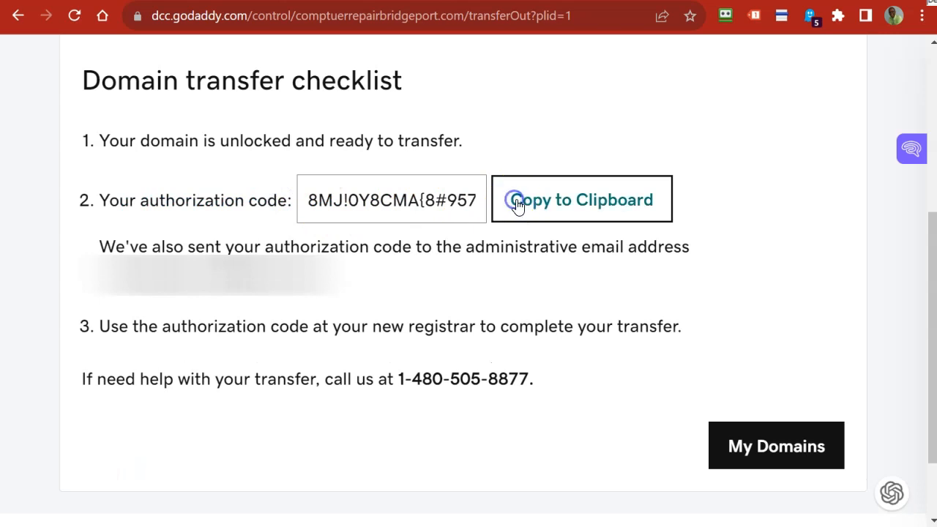
# Switch to Namecheap, replace the authorization code entry with the code copied from GoDaddy, and verify it
pyautogui.hotkey('ctrl', 'Tab')
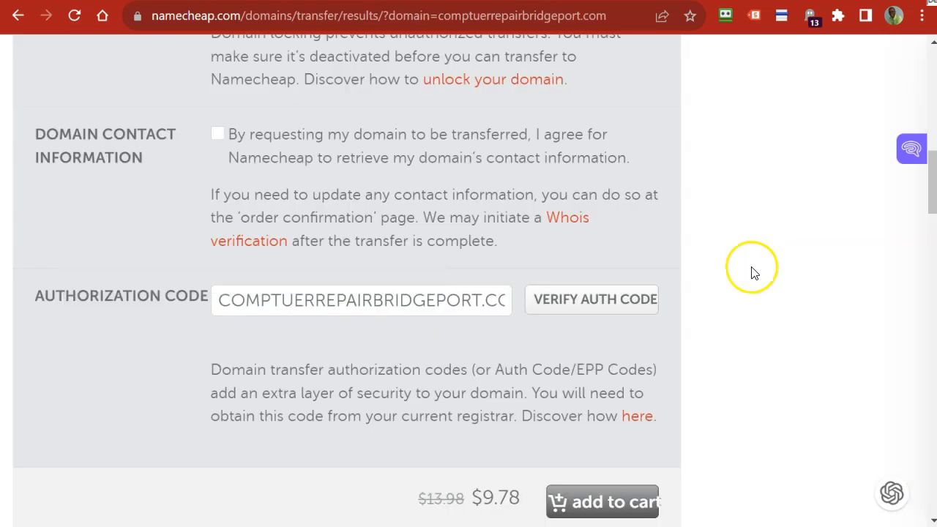
pyautogui.click(783, 274)
pyautogui.click(373, 300)
pyautogui.scroll(4, 371, 274)
pyautogui.scroll(-4, 367, 282)
pyautogui.doubleClick(326, 301)
pyautogui.click(324, 299)
pyautogui.moveTo(404, 300); pyautogui.dragTo(508, 301)
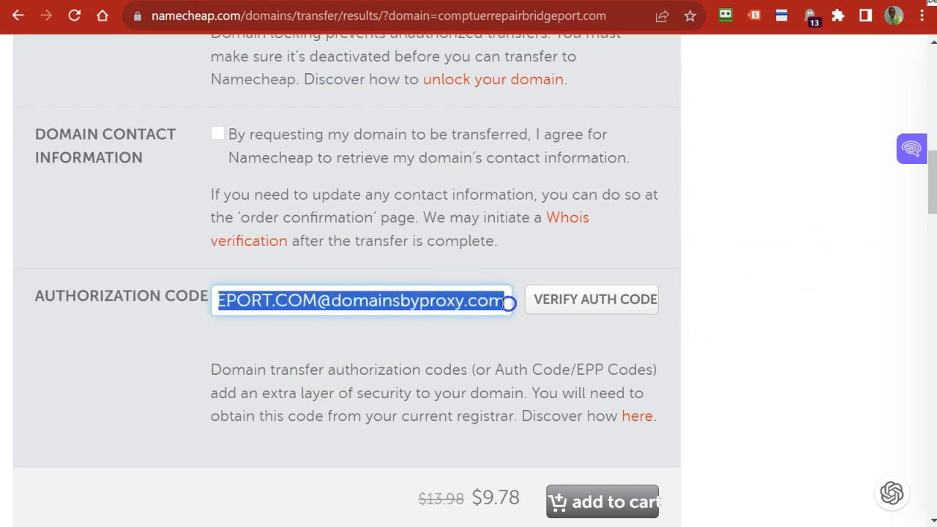
pyautogui.doubleClick(388, 301)
pyautogui.hotkey('ctrl', 'a')
pyautogui.press('BackSpace')
pyautogui.click(375, 306)
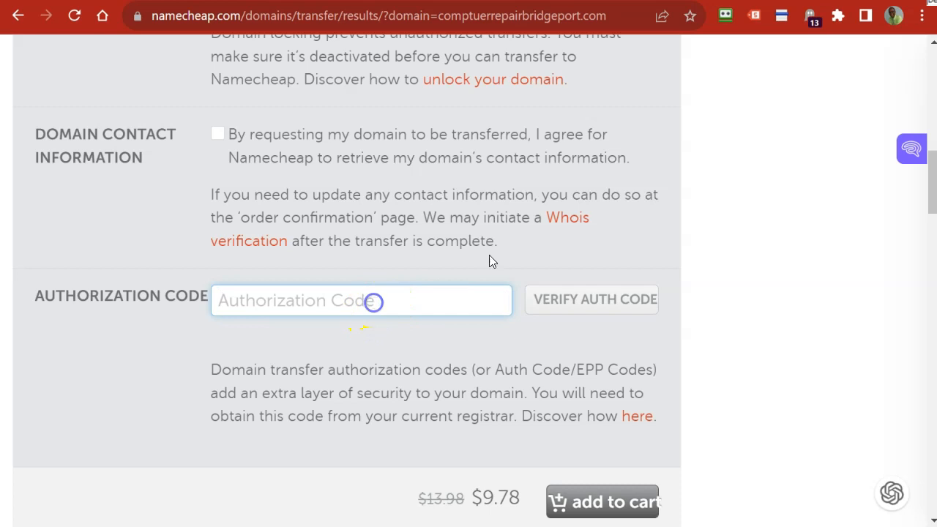
pyautogui.hotkey('ctrl', 'v')
pyautogui.click(586, 300)
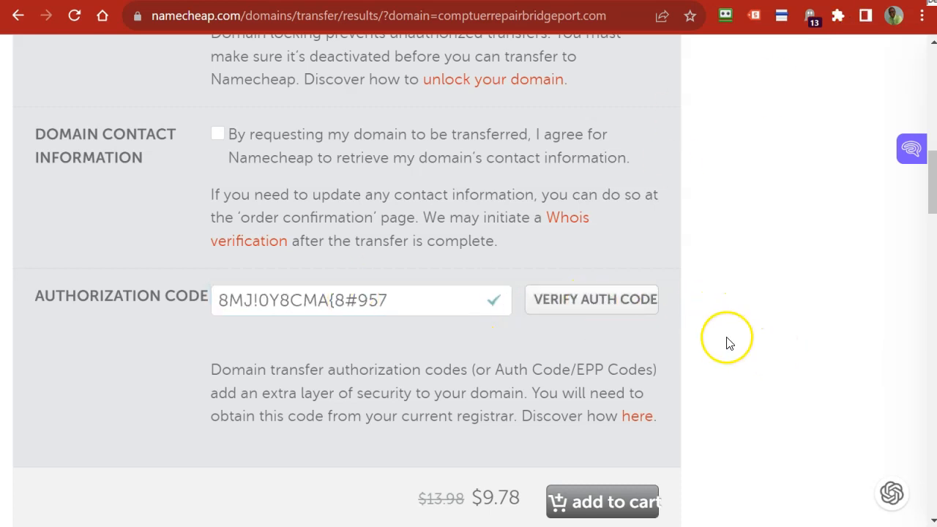
# Agree to Namecheap retrieving the domain's contact information and add the domain transfer to the cart
pyautogui.scroll(-3, 728, 340)
pyautogui.scroll(8, 725, 337)
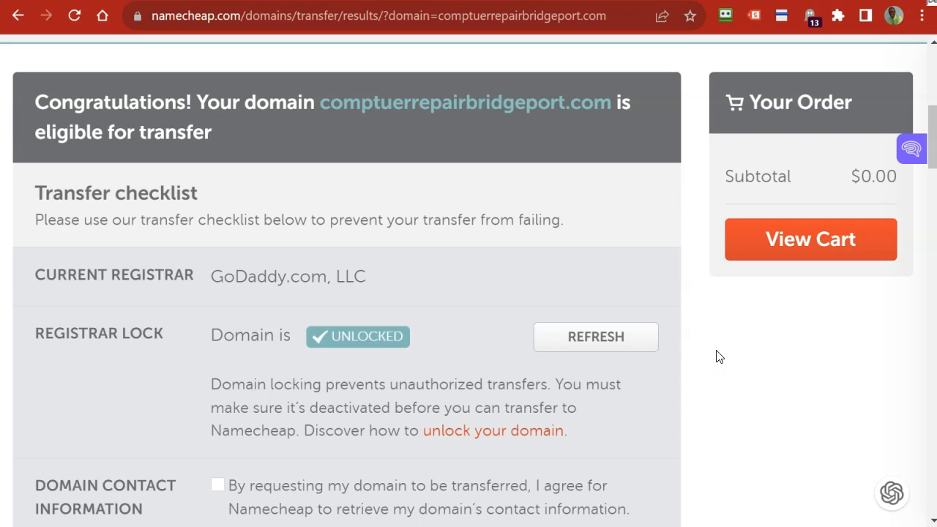
pyautogui.scroll(-5, 722, 408)
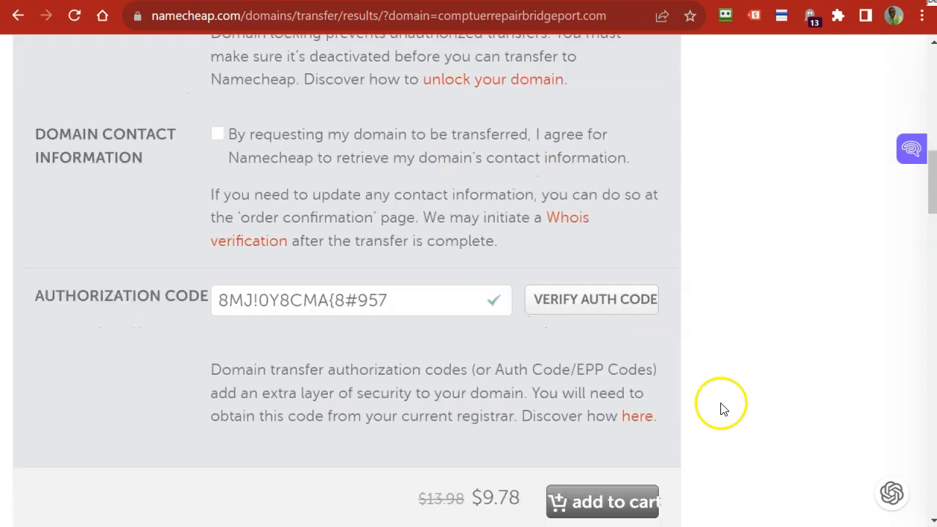
pyautogui.scroll(6, 722, 408)
pyautogui.scroll(-6, 757, 312)
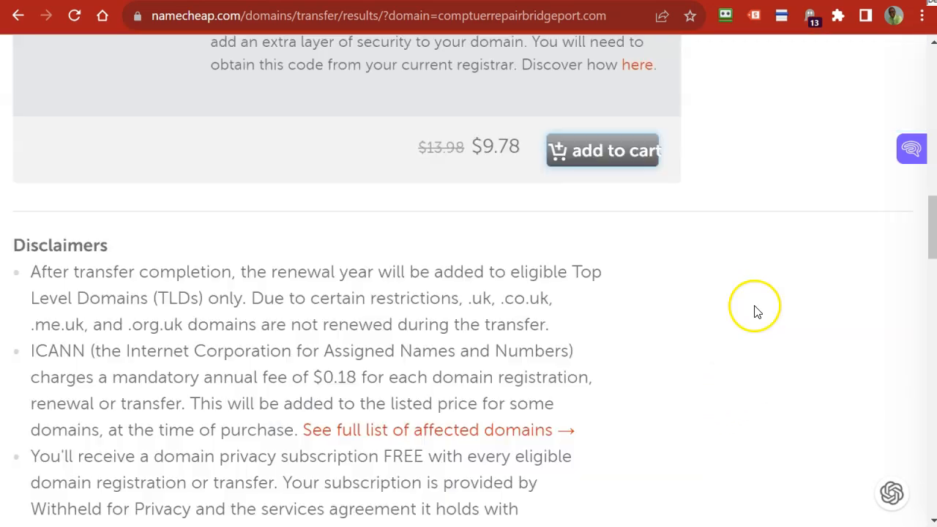
pyautogui.scroll(7, 592, 244)
pyautogui.scroll(-1, 186, 357)
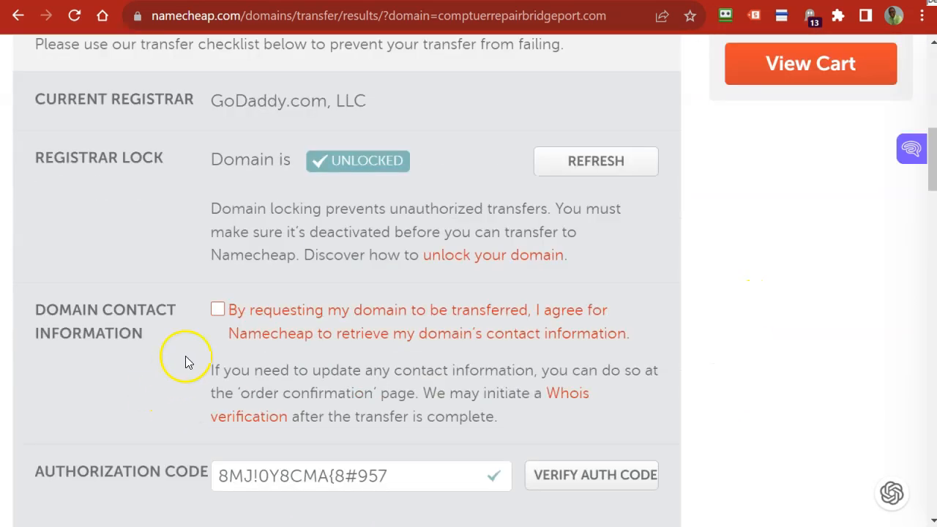
pyautogui.click(220, 313)
pyautogui.scroll(-5, 686, 376)
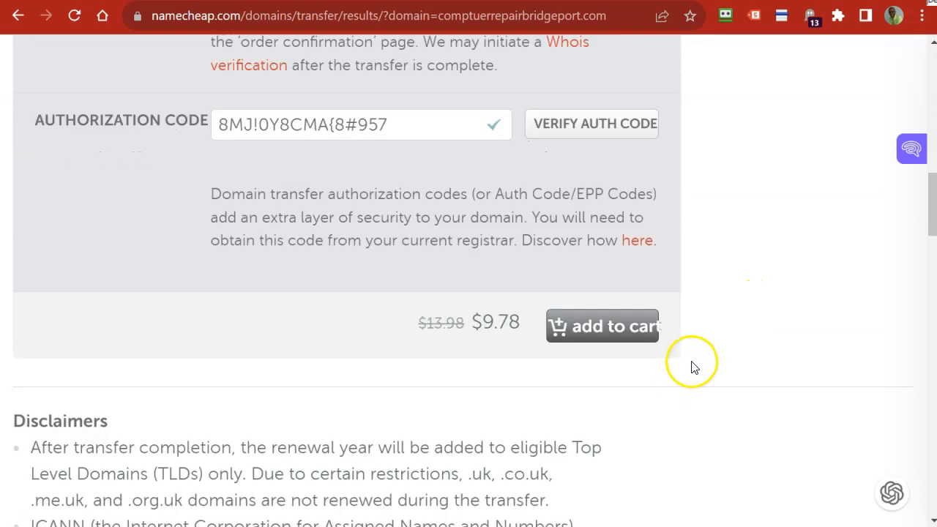
pyautogui.click(569, 330)
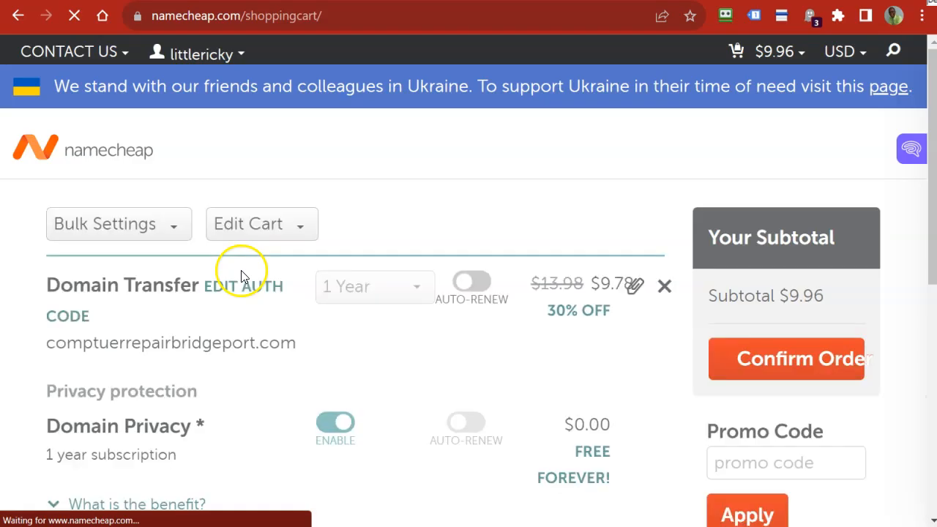
# Continue the one-year transfer checkout with Account Funds as payment and refresh the domain's transfer status under Sharing & Transfer
pyautogui.scroll(-1, 432, 287)
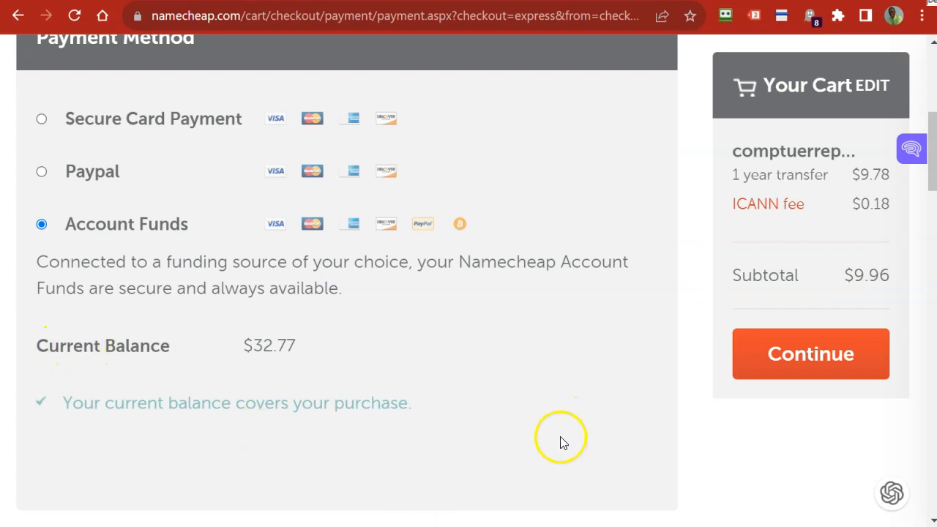
pyautogui.click(822, 372)
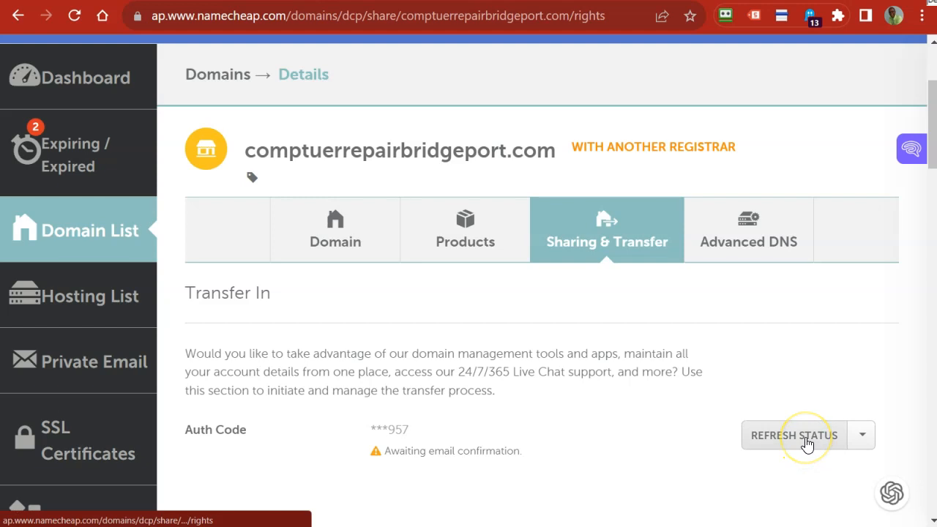
pyautogui.click(807, 443)
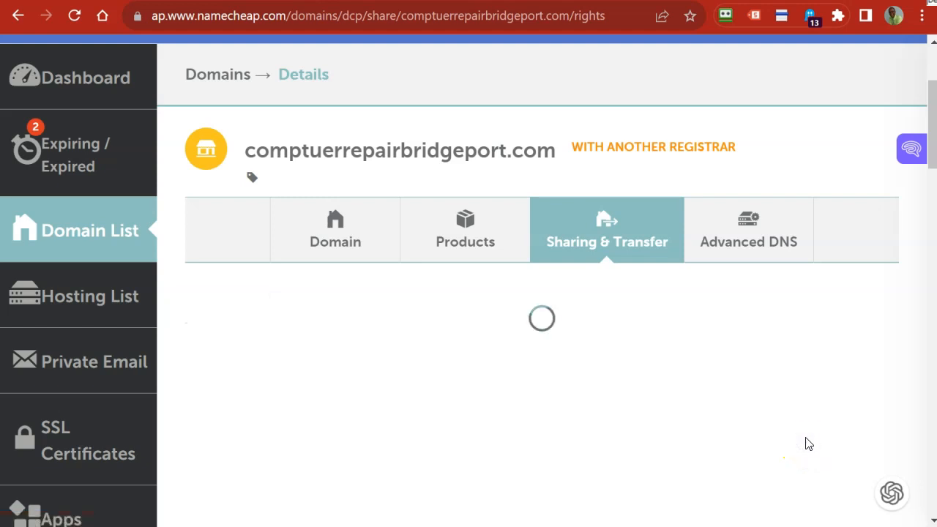
# Switch to GoDaddy and open the list of outgoing domain transfers
pyautogui.scroll(-1, 694, 424)
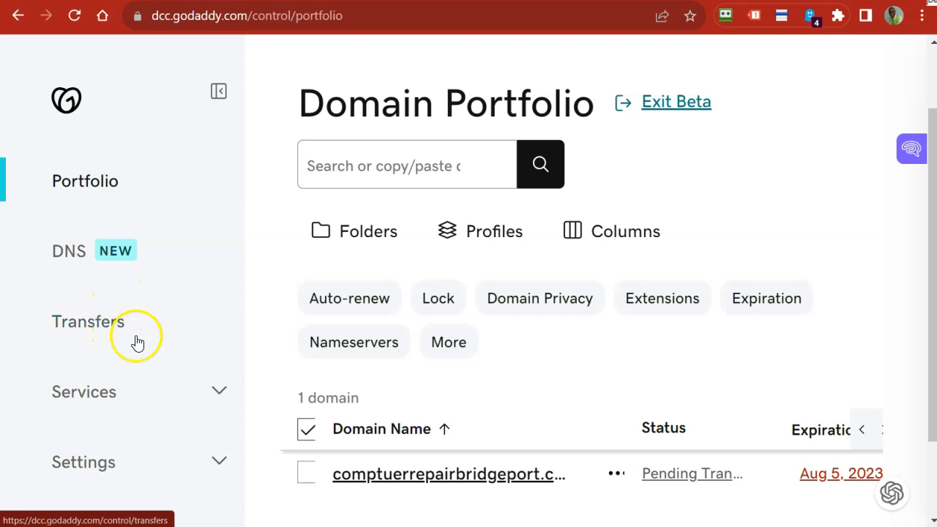
pyautogui.click(78, 342)
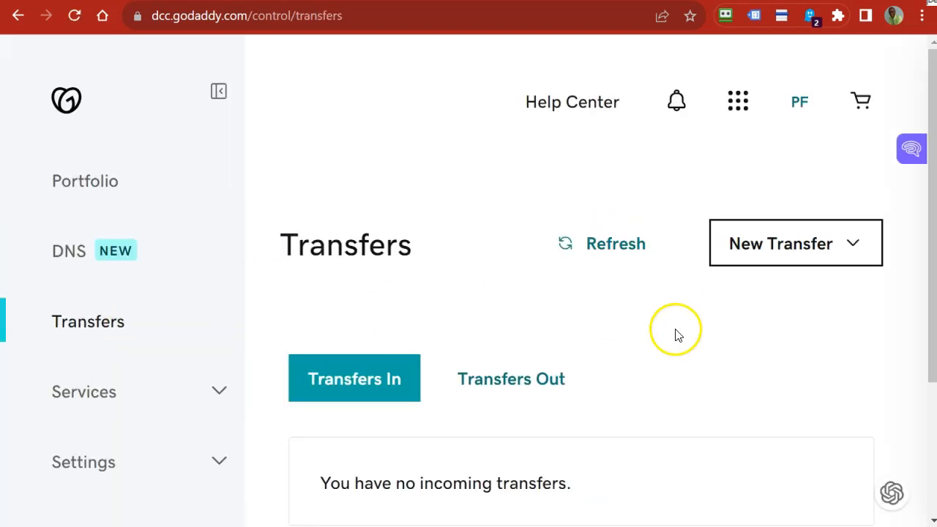
pyautogui.scroll(-1, 676, 335)
pyautogui.click(500, 300)
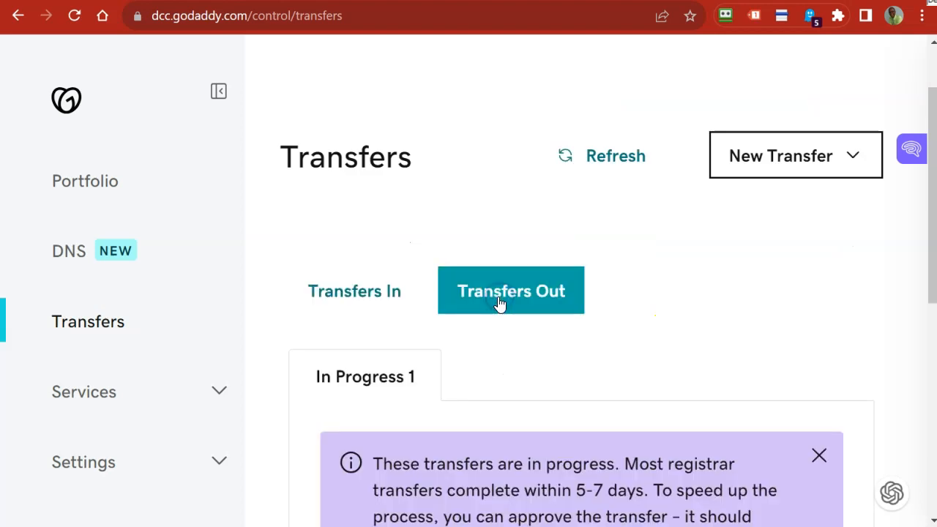
# Examine the notice about transfers in progress and the status listed for comptuerrepairbridgeport.com
pyautogui.scroll(-2, 687, 361)
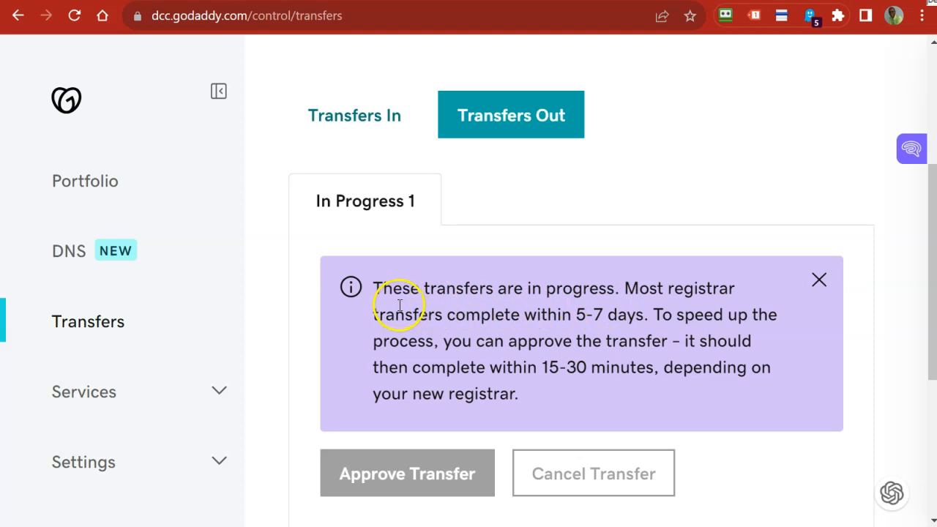
pyautogui.scroll(-3, 465, 294)
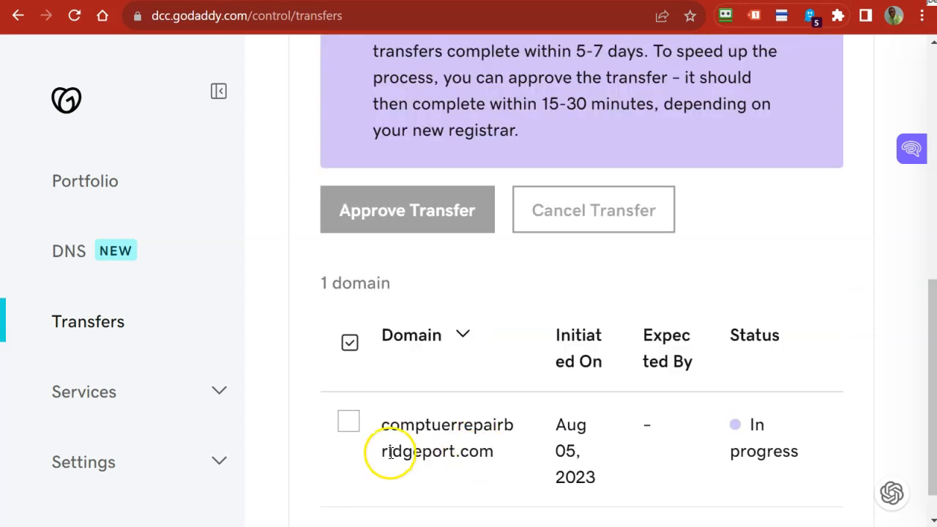
pyautogui.scroll(-1, 410, 448)
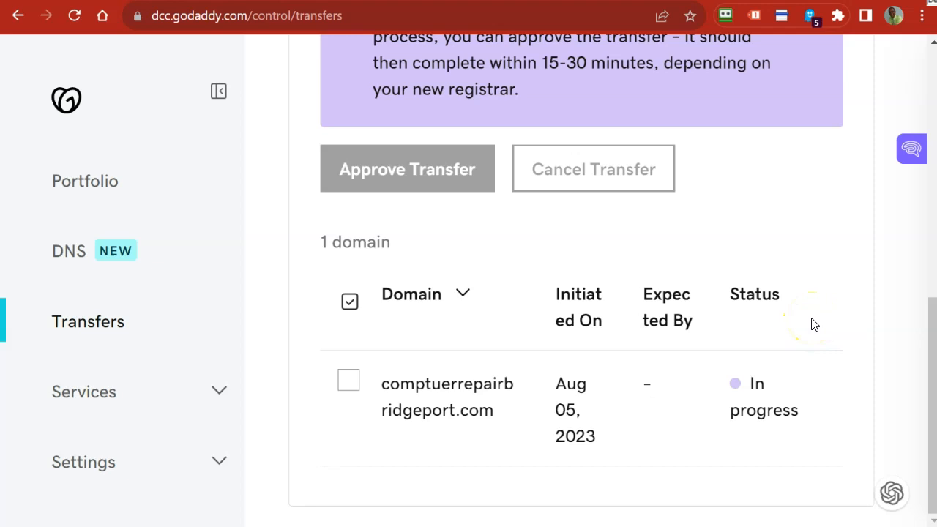
pyautogui.scroll(2, 813, 325)
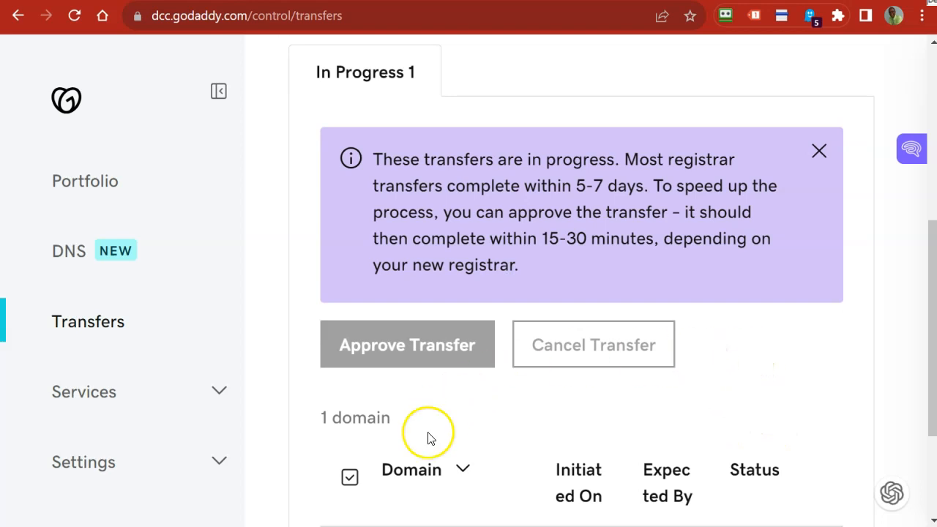
pyautogui.scroll(-3, 498, 445)
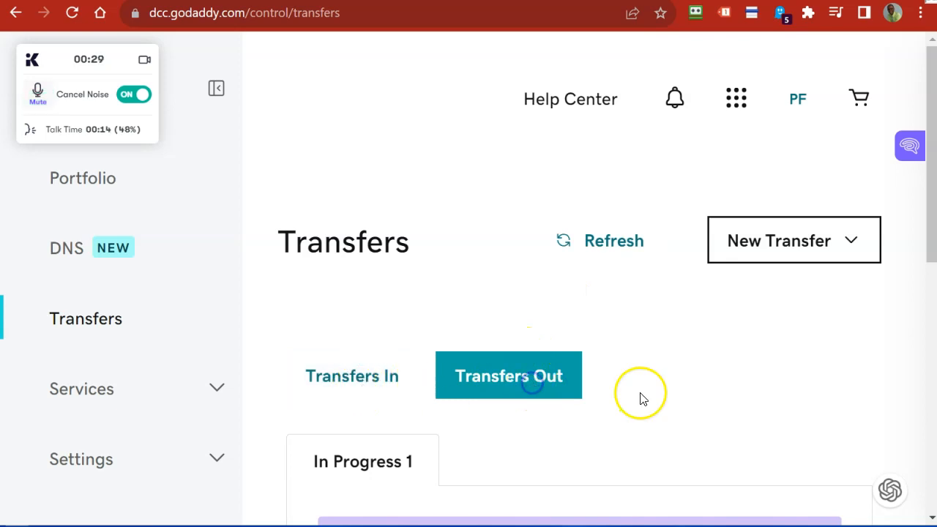
pyautogui.scroll(-2, 642, 396)
pyautogui.scroll(-2, 640, 392)
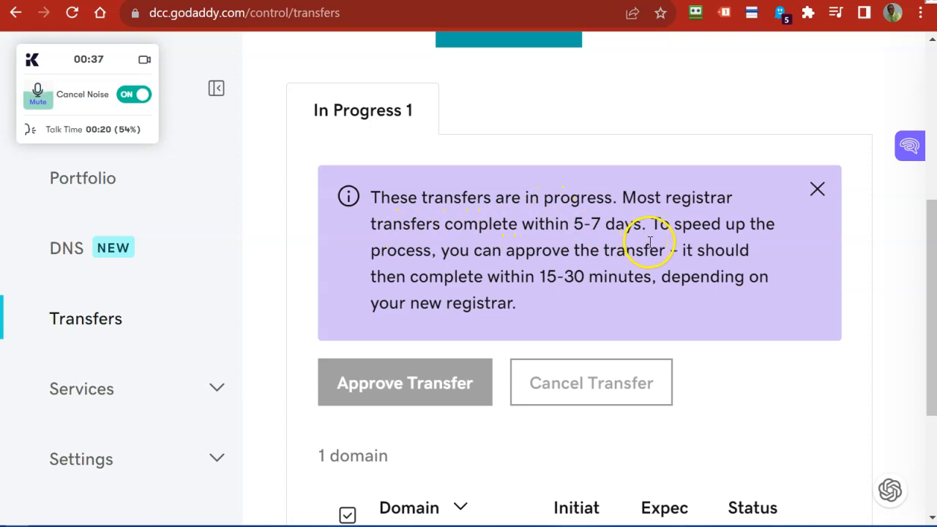
pyautogui.scroll(-3, 883, 362)
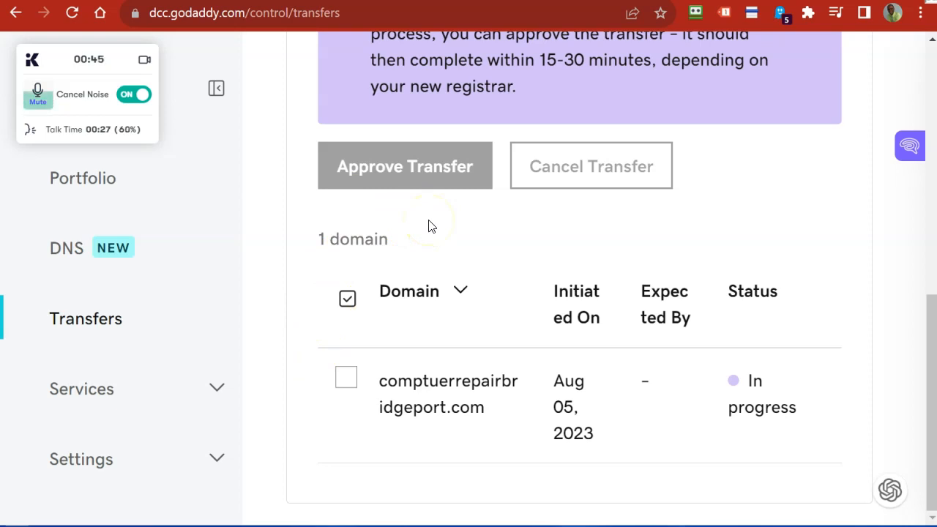
# Select comptuerrepairbridgeport.com among the outgoing transfers in progress and approve its transfer
pyautogui.click(346, 383)
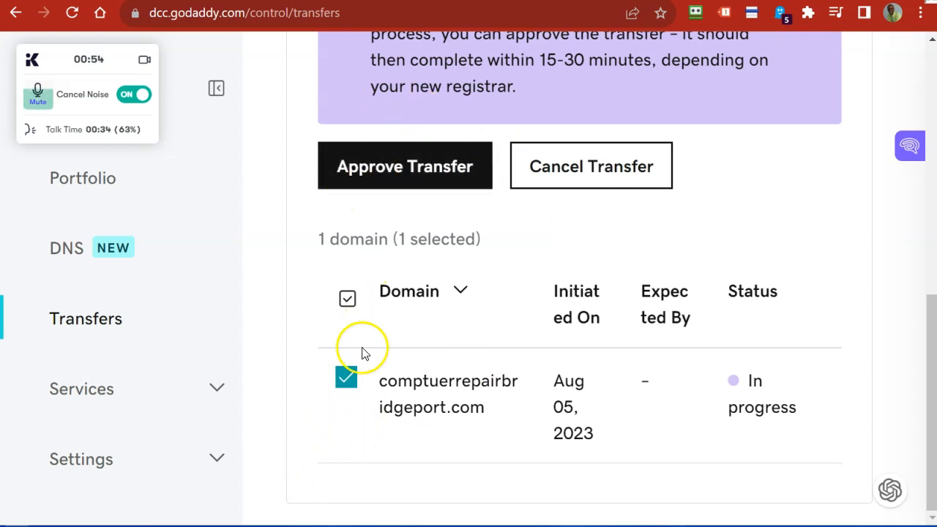
pyautogui.click(349, 386)
pyautogui.click(345, 379)
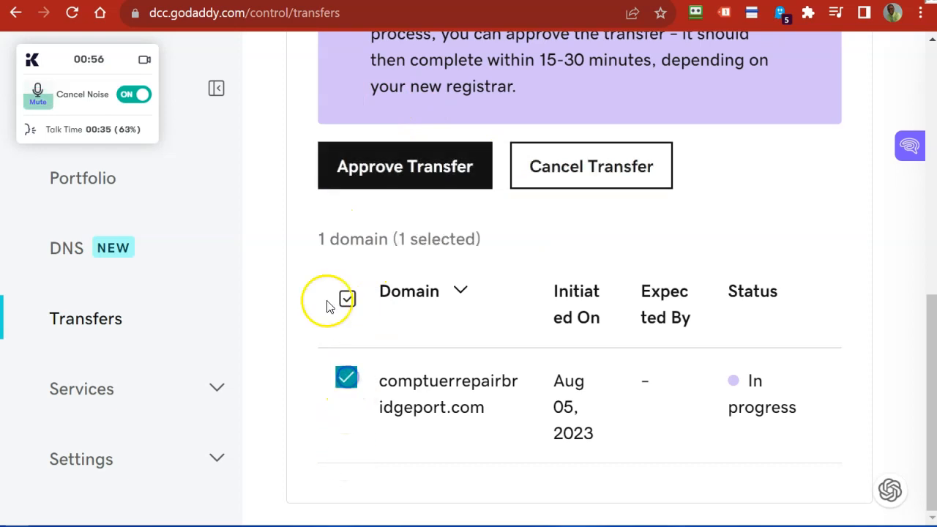
pyautogui.click(387, 227)
pyautogui.click(402, 176)
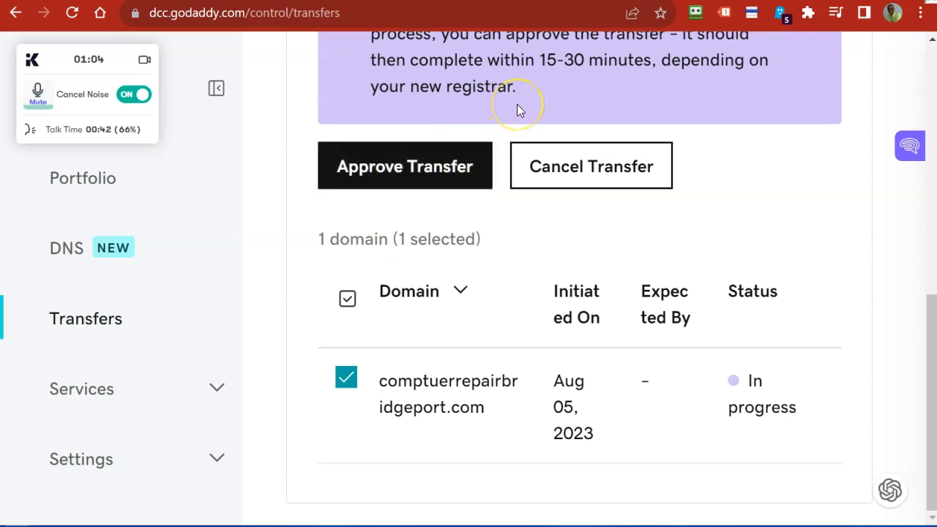
pyautogui.click(401, 174)
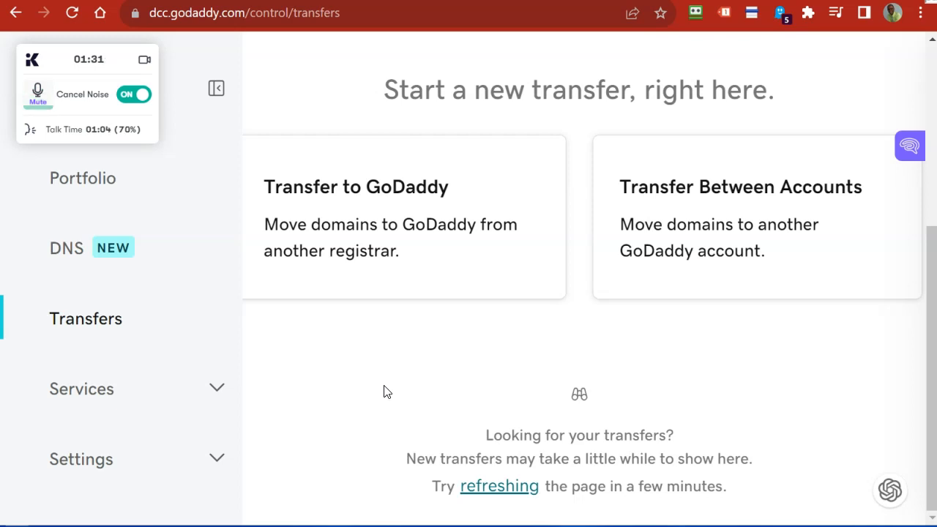
pyautogui.click(387, 391)
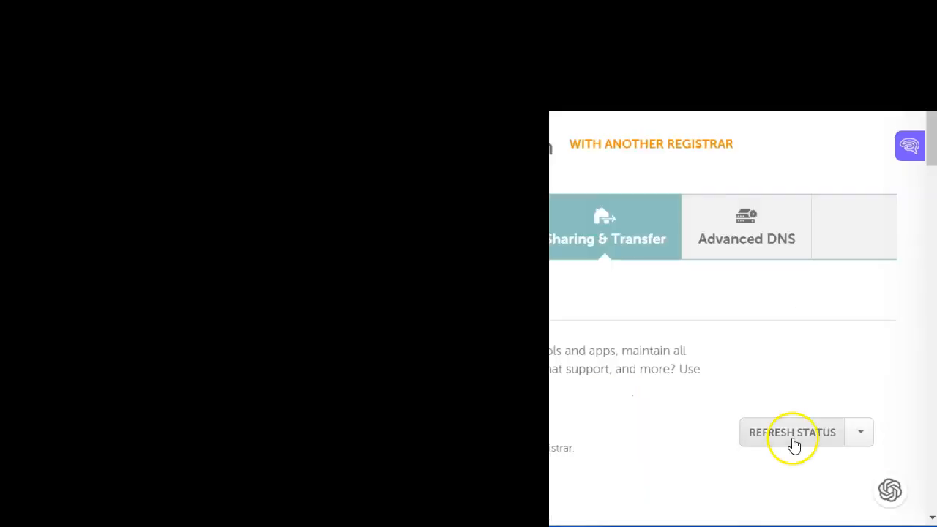
# Switch to Namecheap, refresh the transfer status of comptuerrepairbridgeport.com, and open the domain's Advanced DNS settings
pyautogui.click(791, 443)
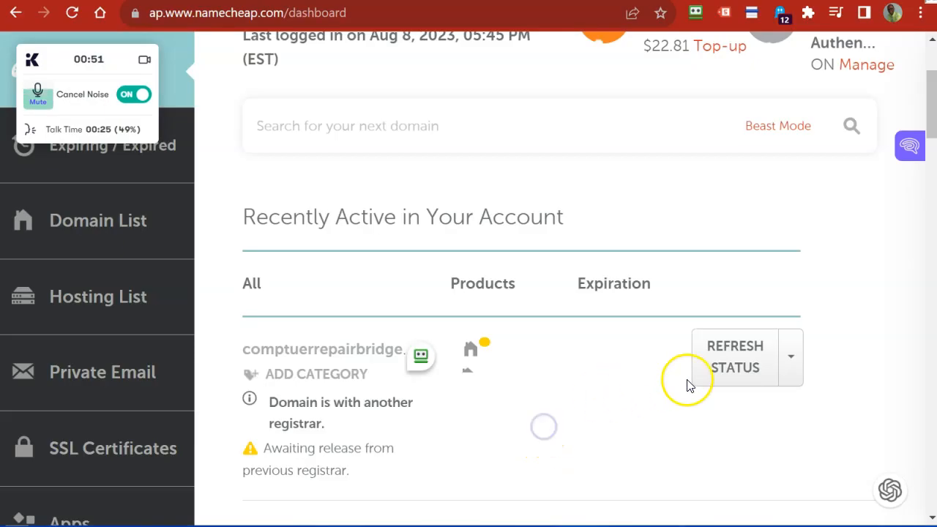
pyautogui.click(733, 369)
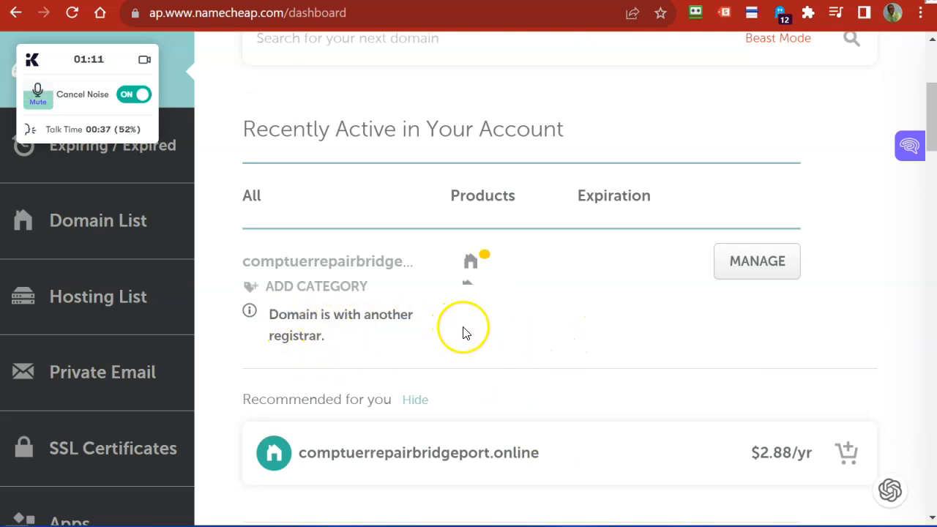
pyautogui.moveTo(471, 261)
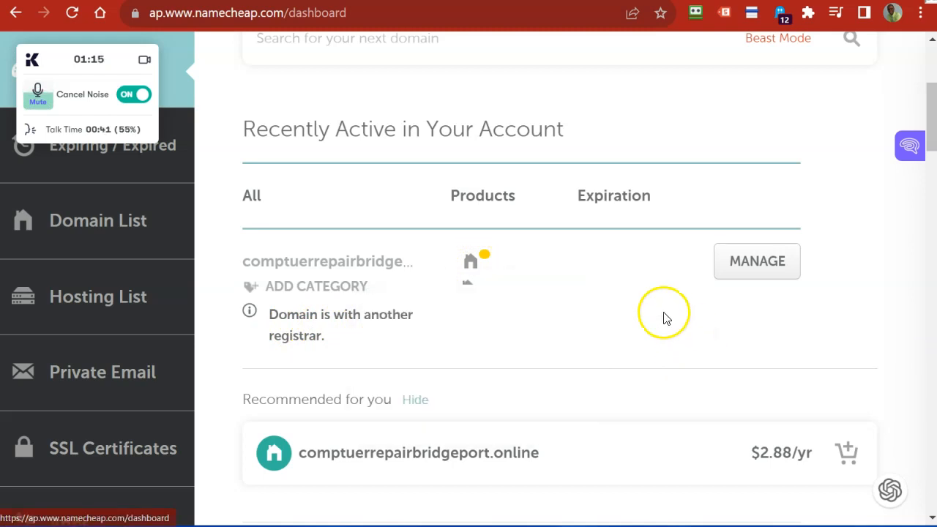
pyautogui.moveTo(476, 282)
pyautogui.click(435, 424)
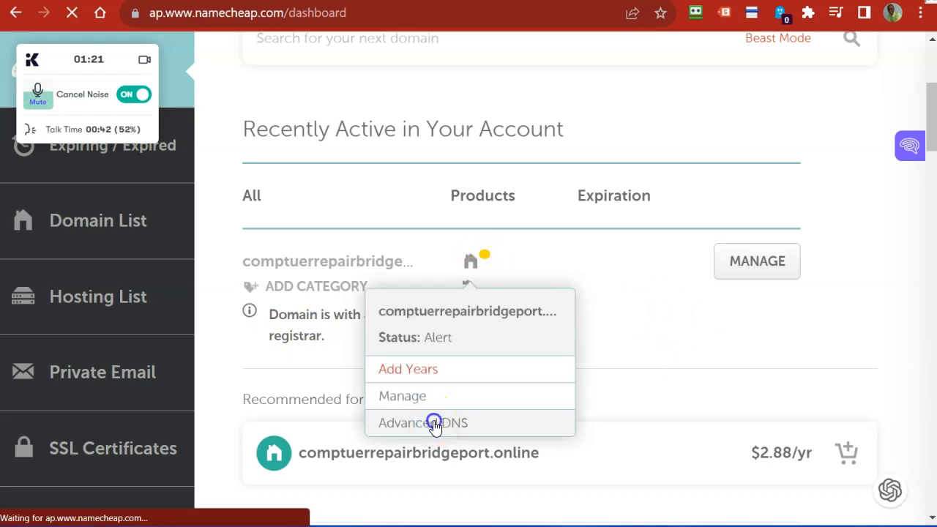
# Under Personal DNS Server, set Find Nameservers to Custom Nameservers and activate the Host field
pyautogui.scroll(-4, 619, 359)
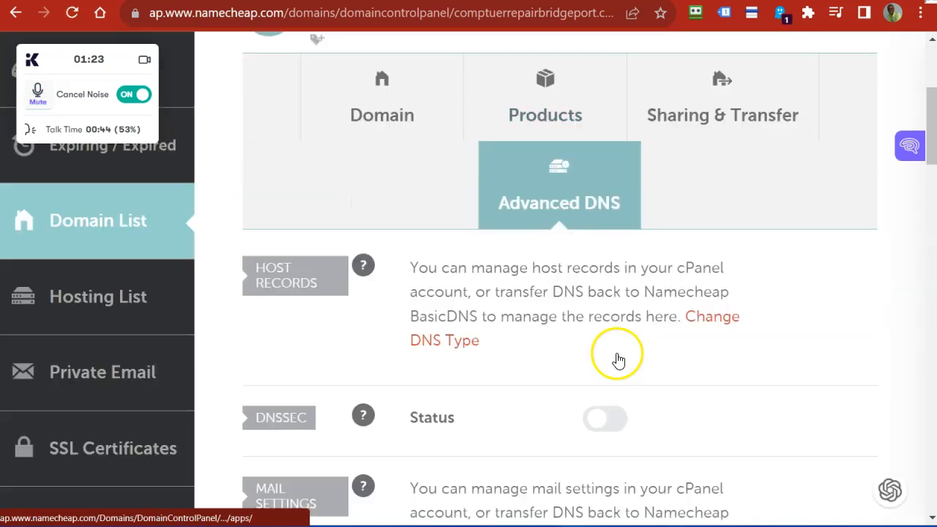
pyautogui.scroll(-5, 618, 359)
pyautogui.click(681, 382)
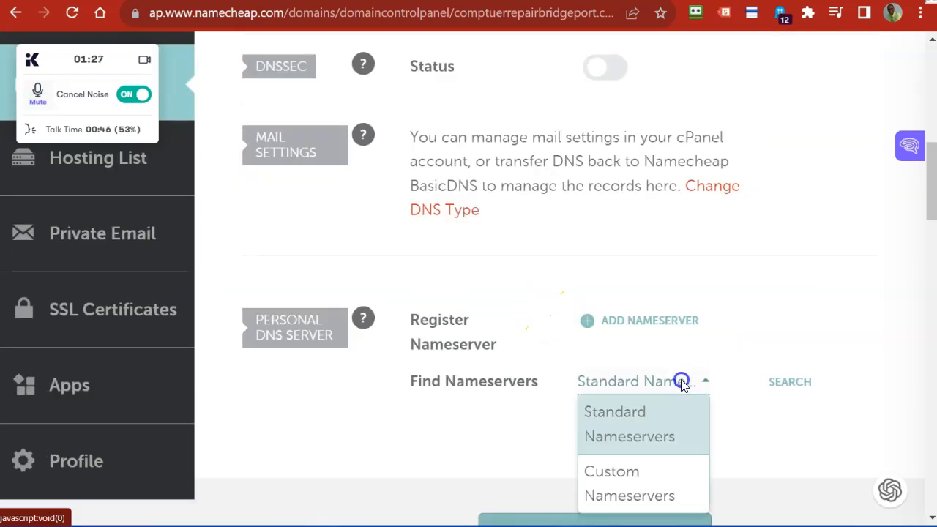
pyautogui.click(645, 476)
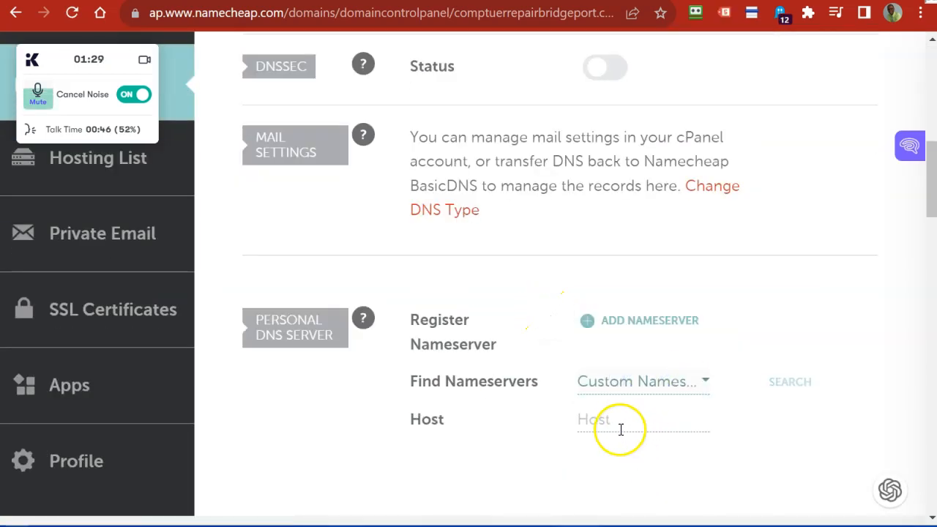
pyautogui.click(621, 430)
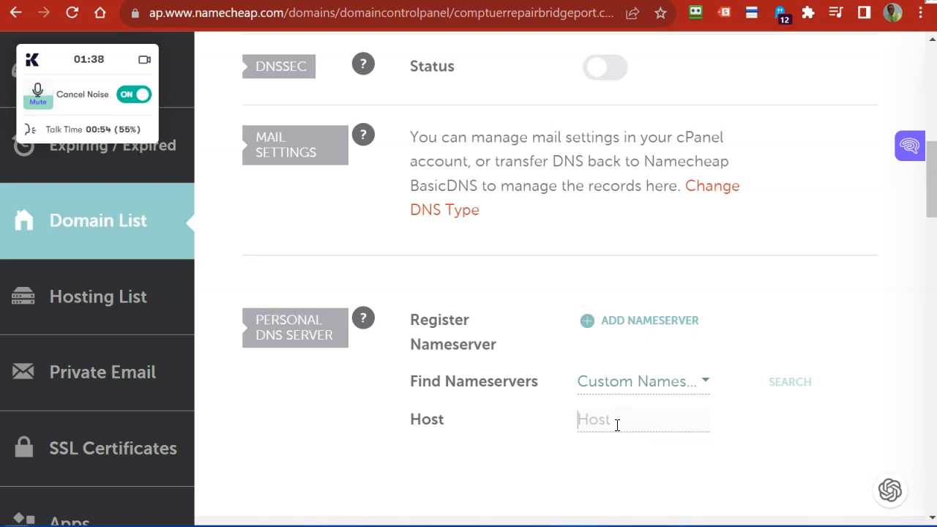
pyautogui.click(625, 431)
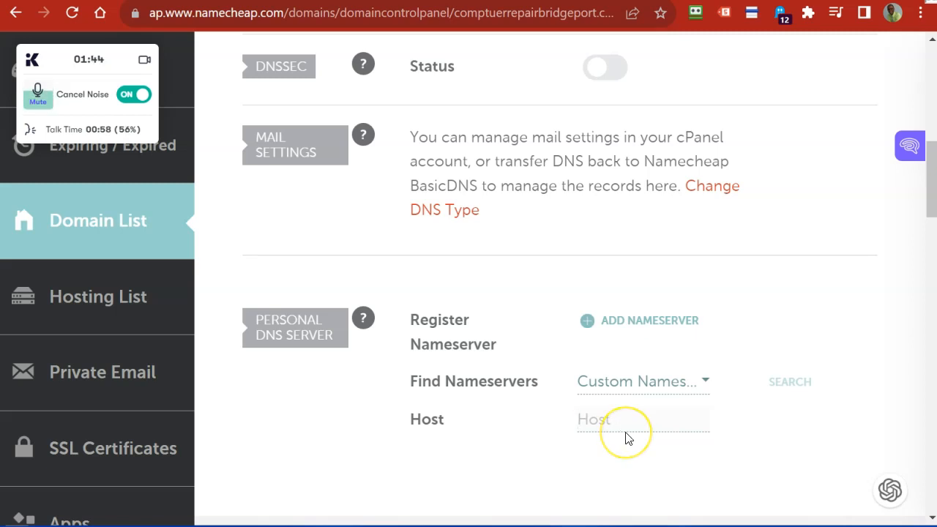